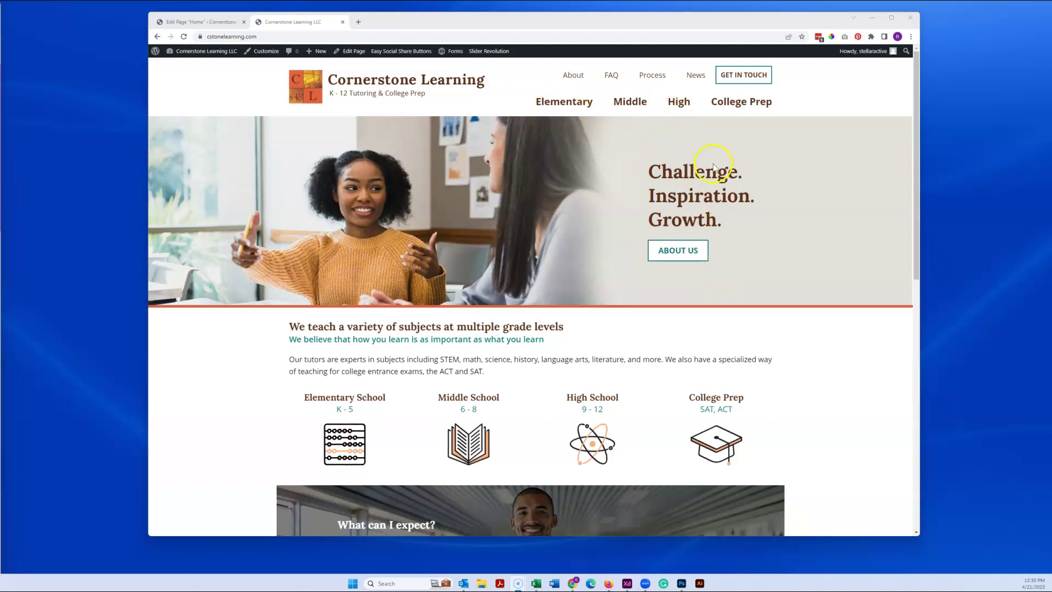
Step: Scroll down and back up through the page to review its content
scroll(776, 285, down, 2)
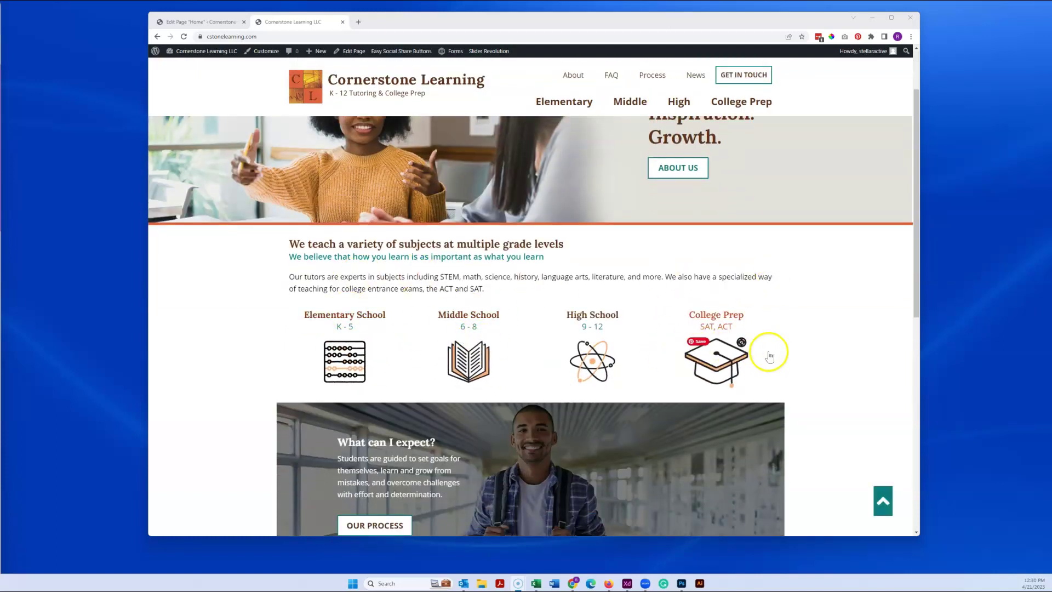
scroll(626, 281, down, 1)
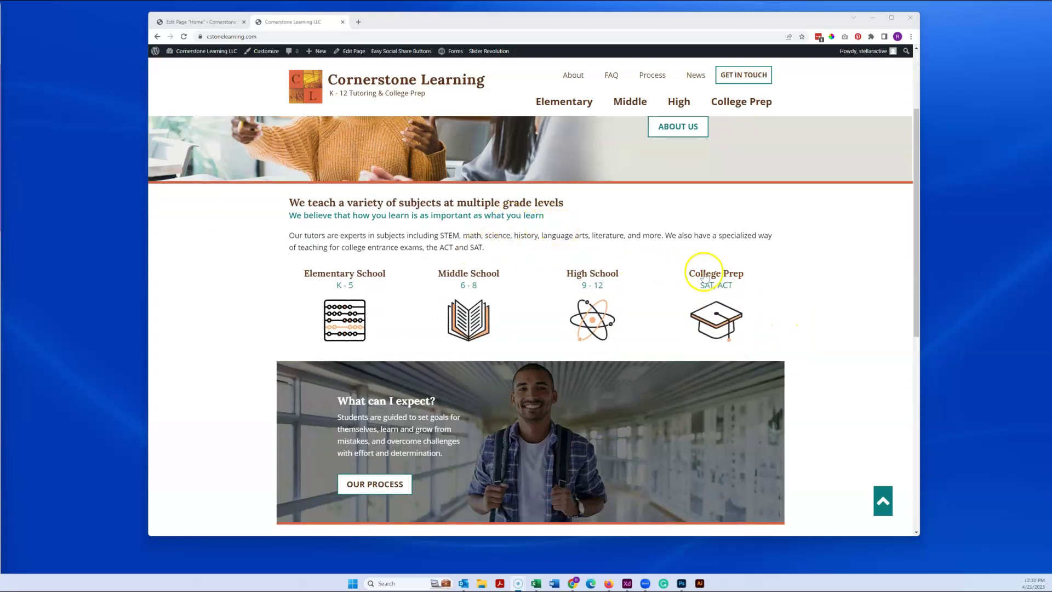
scroll(685, 290, down, 3)
scroll(740, 336, down, 2)
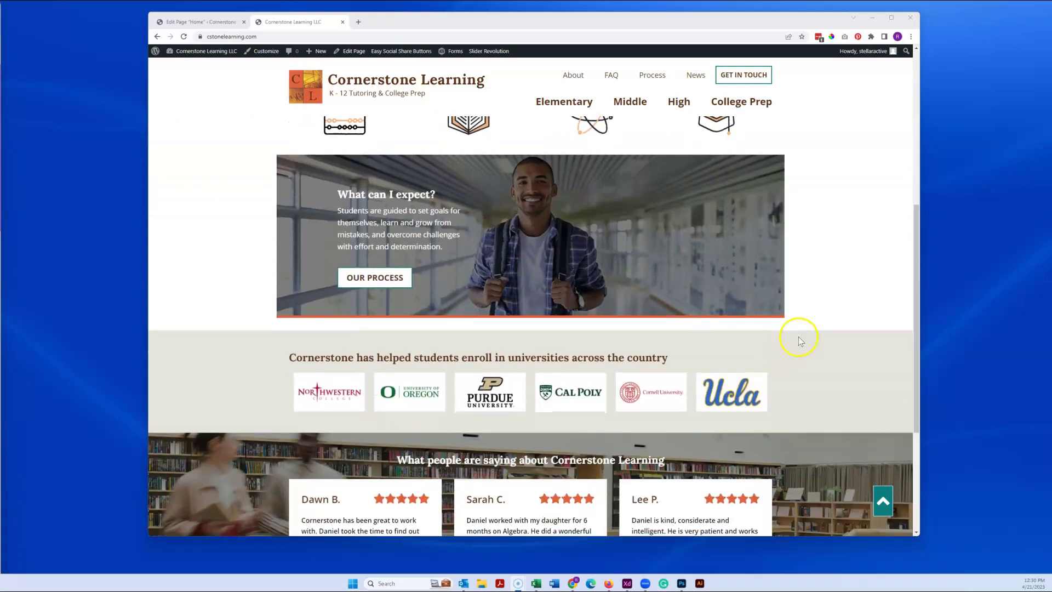
scroll(800, 336, up, 2)
scroll(800, 336, up, 4)
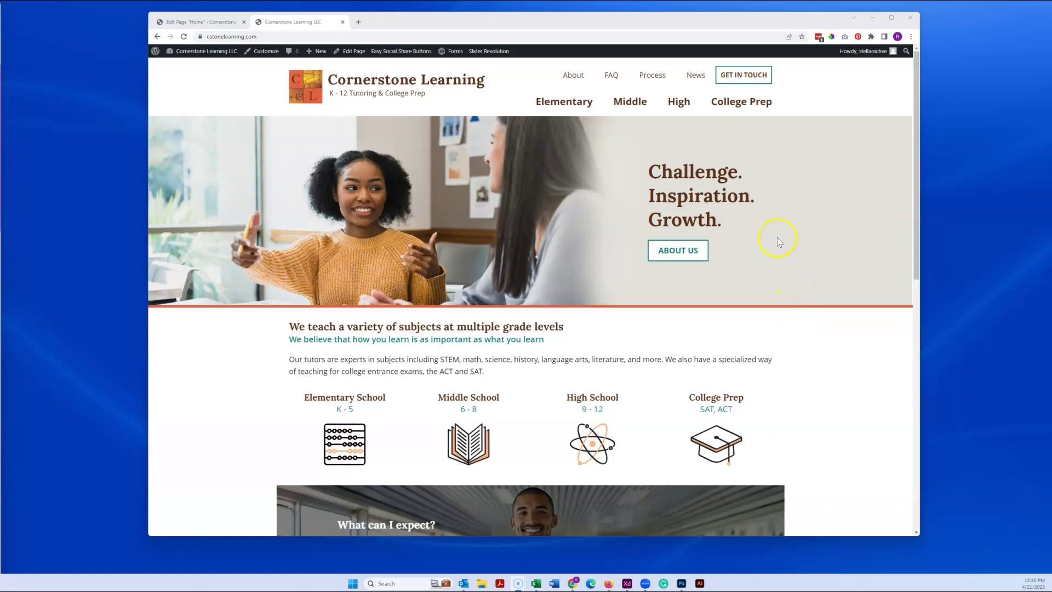
Step: Check the admin list of all site pages, then return to the live Elementary School page
click(202, 25)
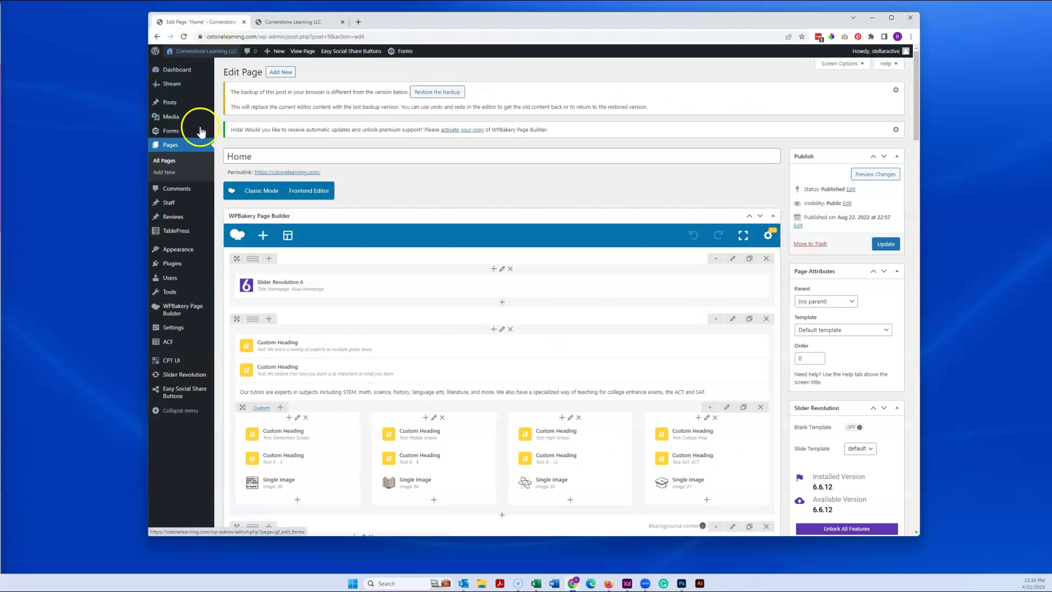
click(171, 147)
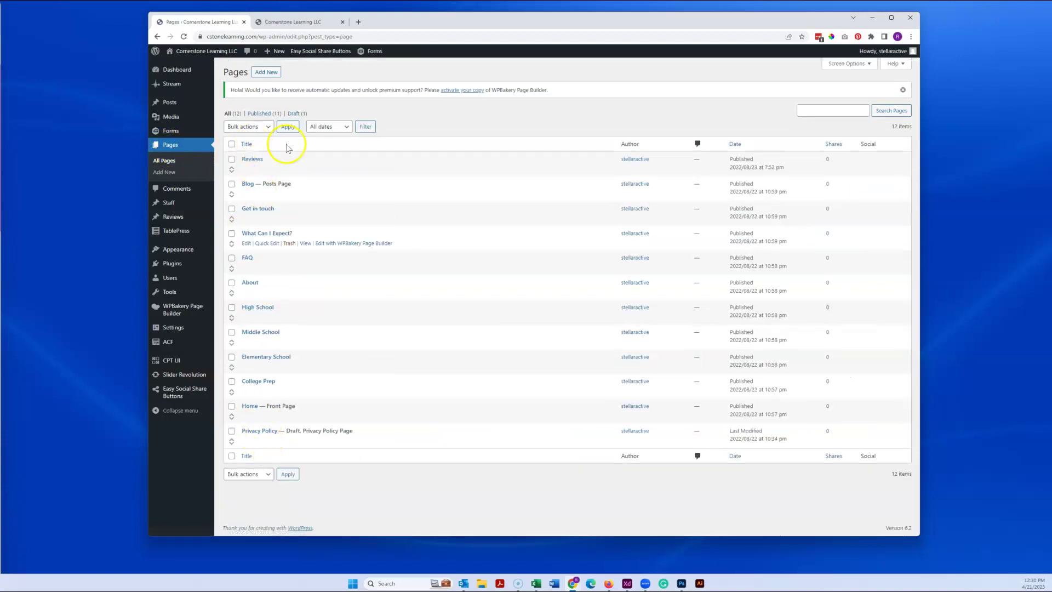
click(280, 23)
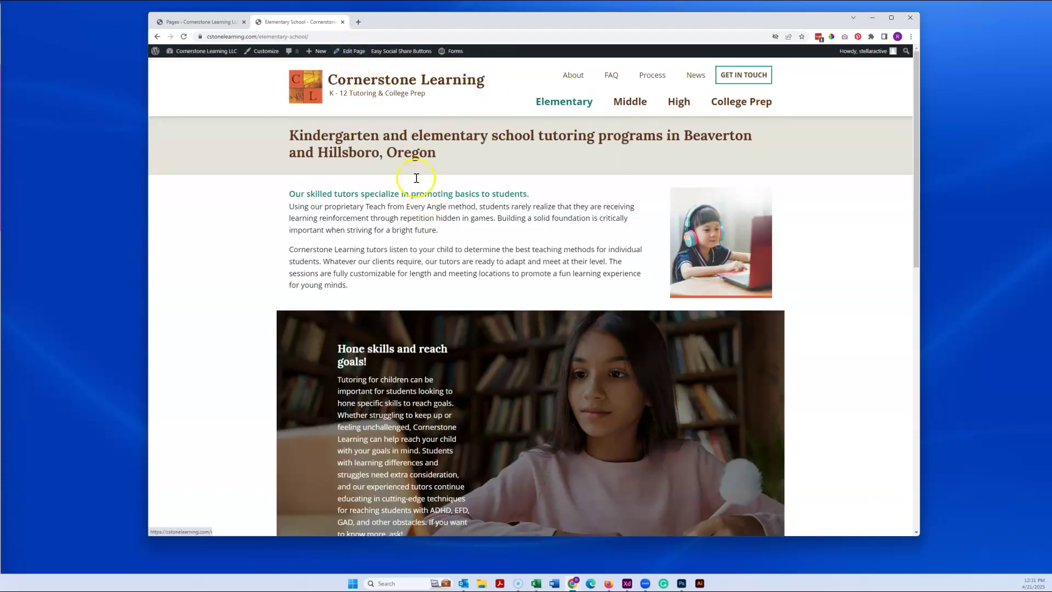
Step: Open the Elementary School page editor in a new tab and close the Pages list tab
right_click(353, 53)
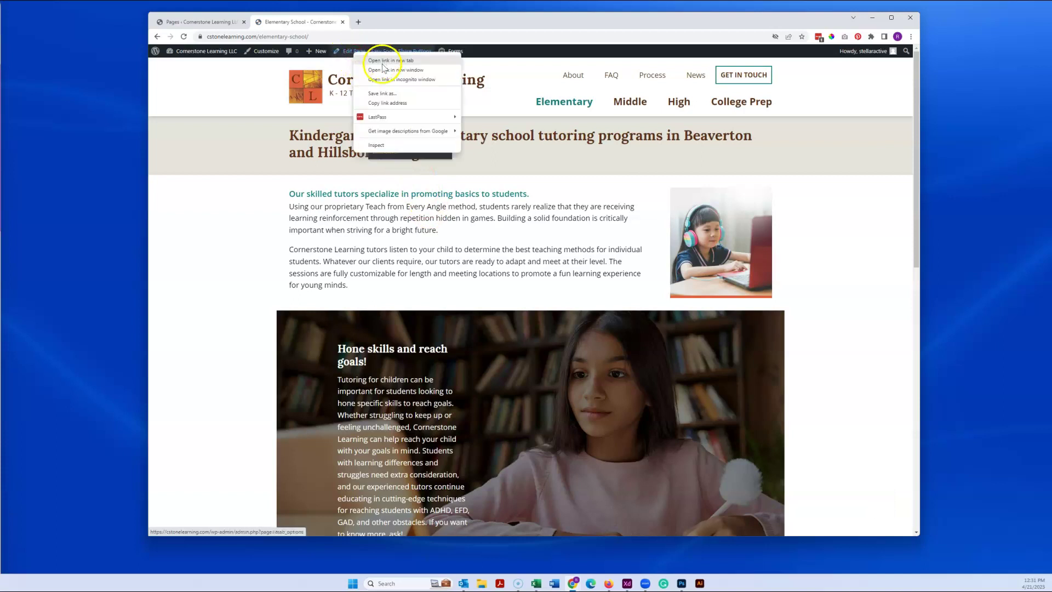
click(390, 60)
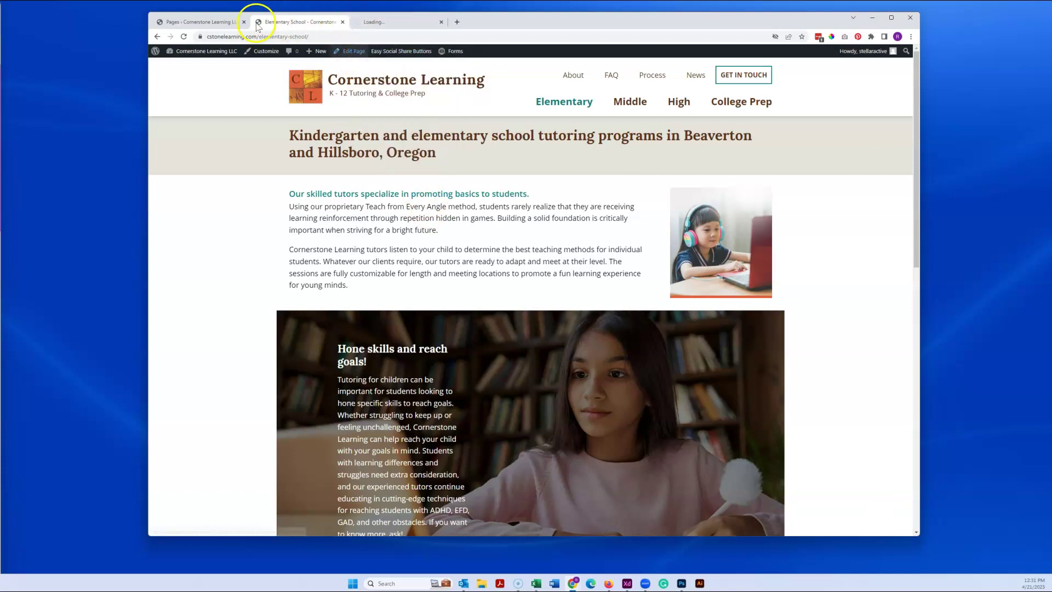
click(243, 23)
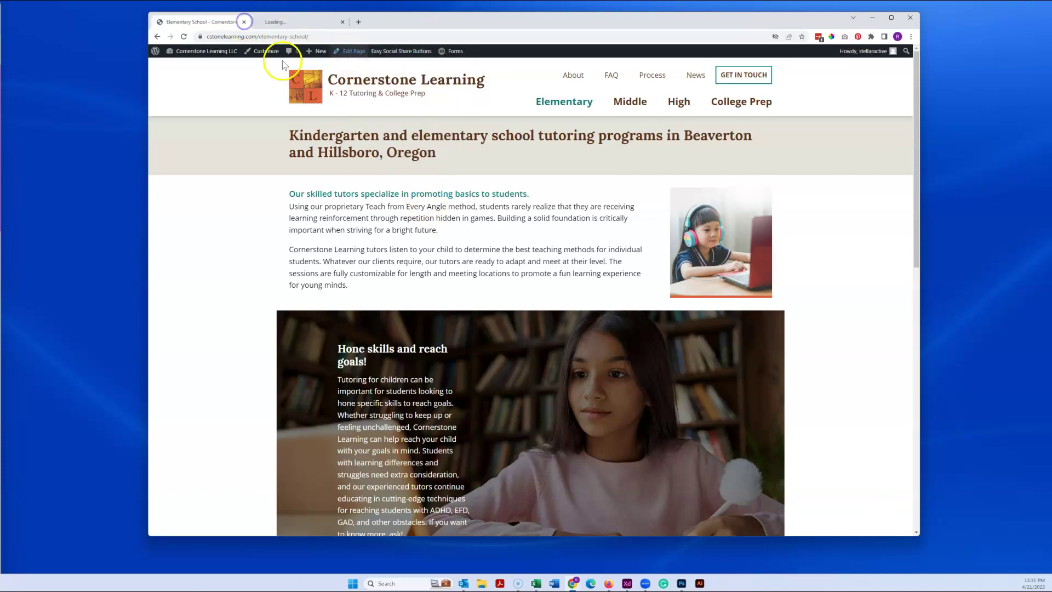
click(200, 22)
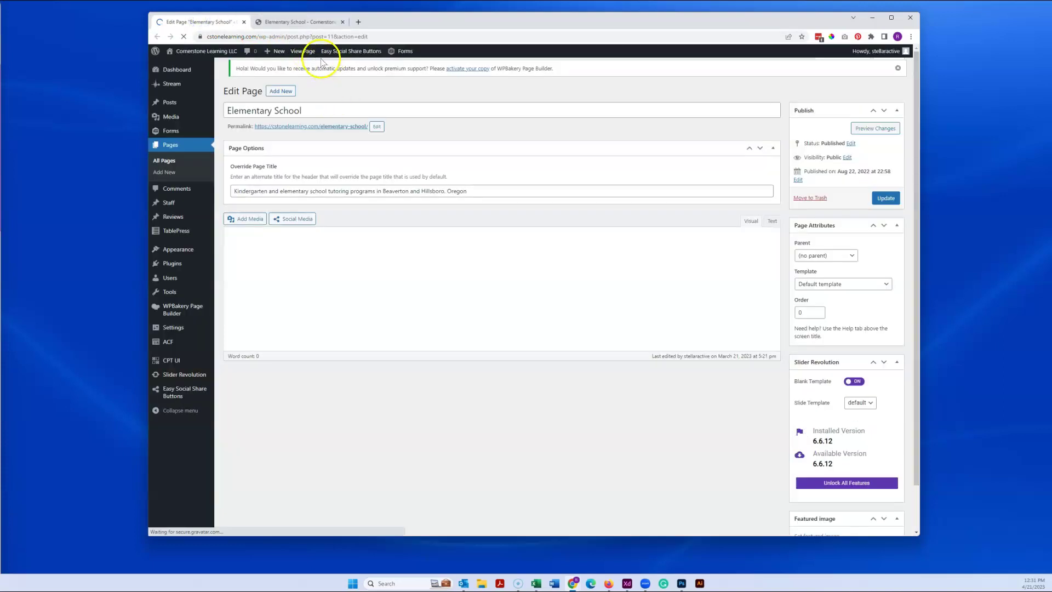
click(296, 25)
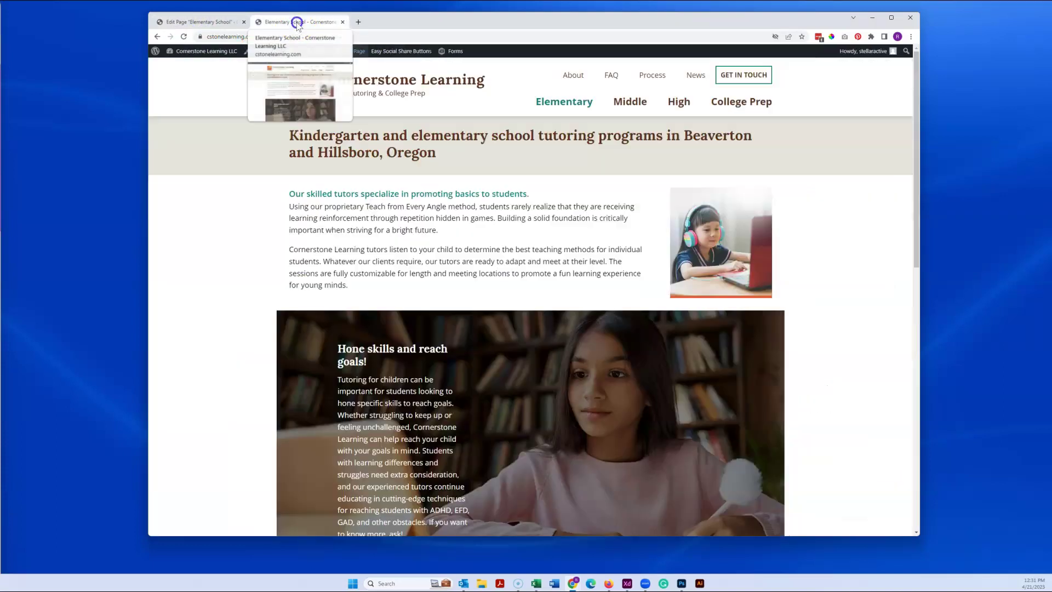
click(205, 23)
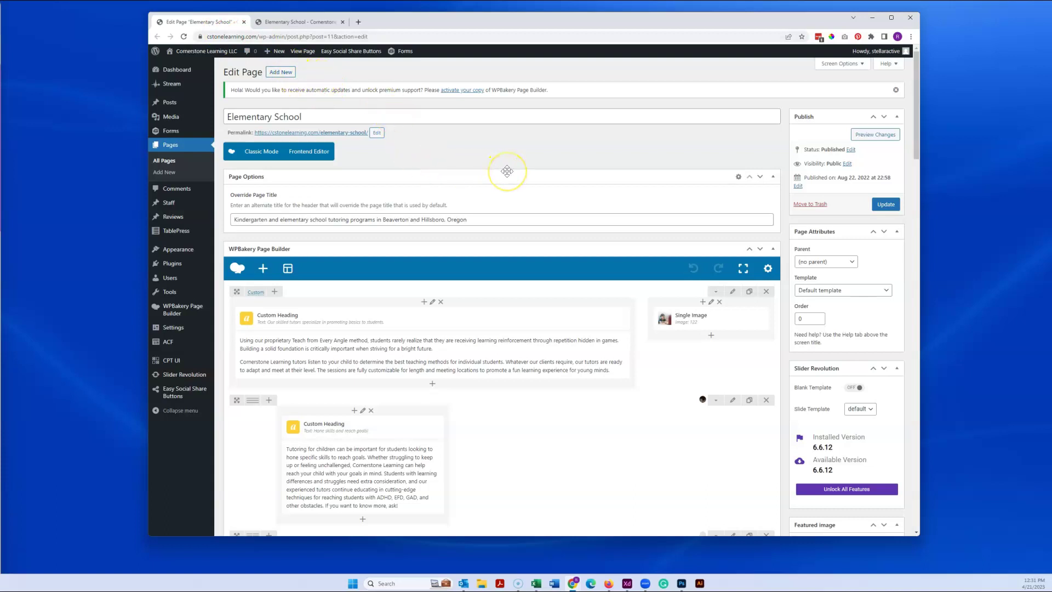
scroll(507, 172, down, 5)
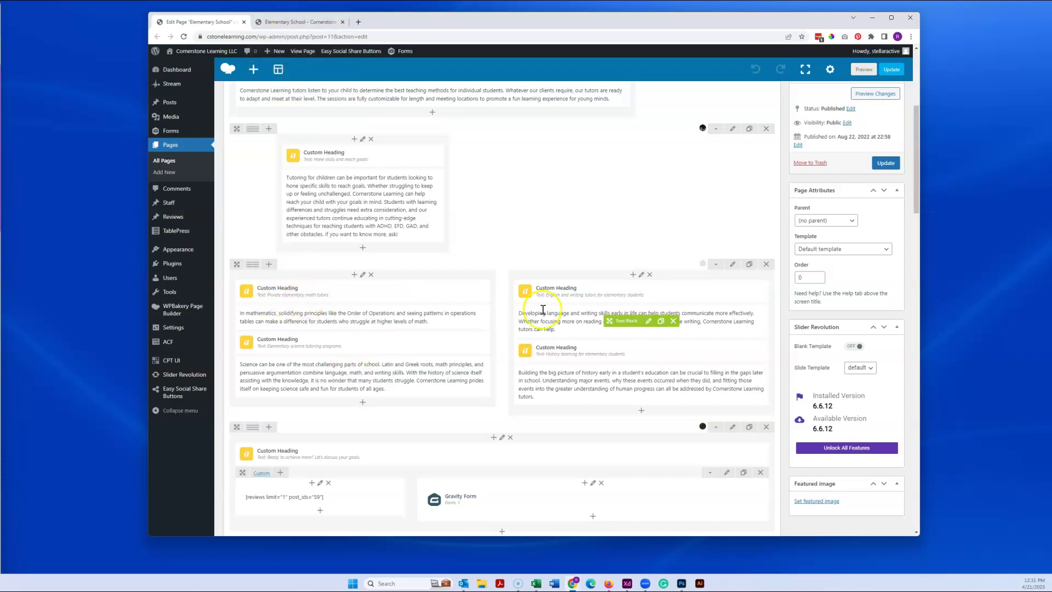
click(302, 22)
scroll(478, 164, down, 6)
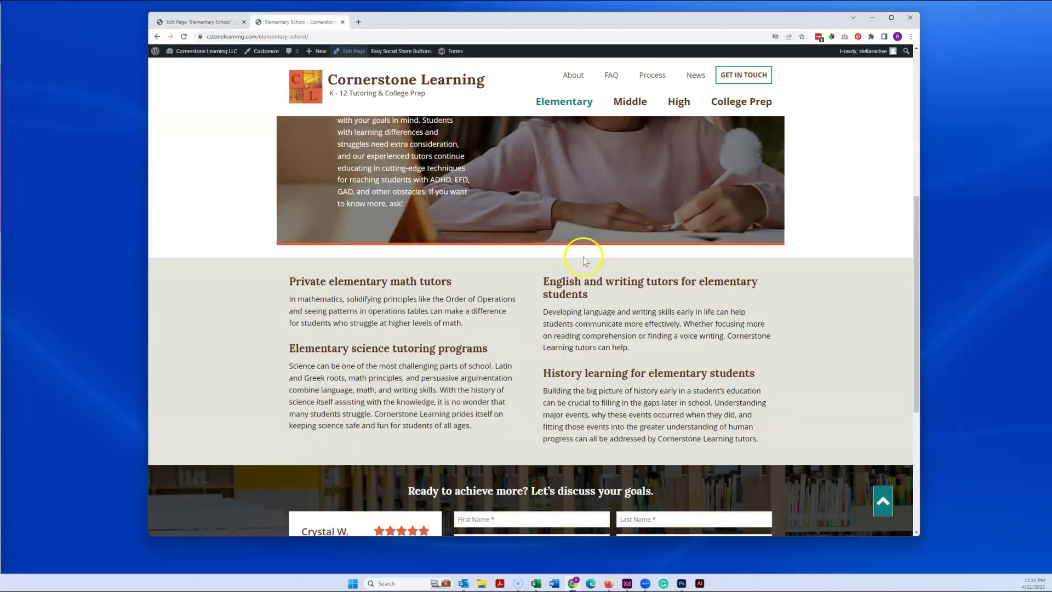
click(206, 22)
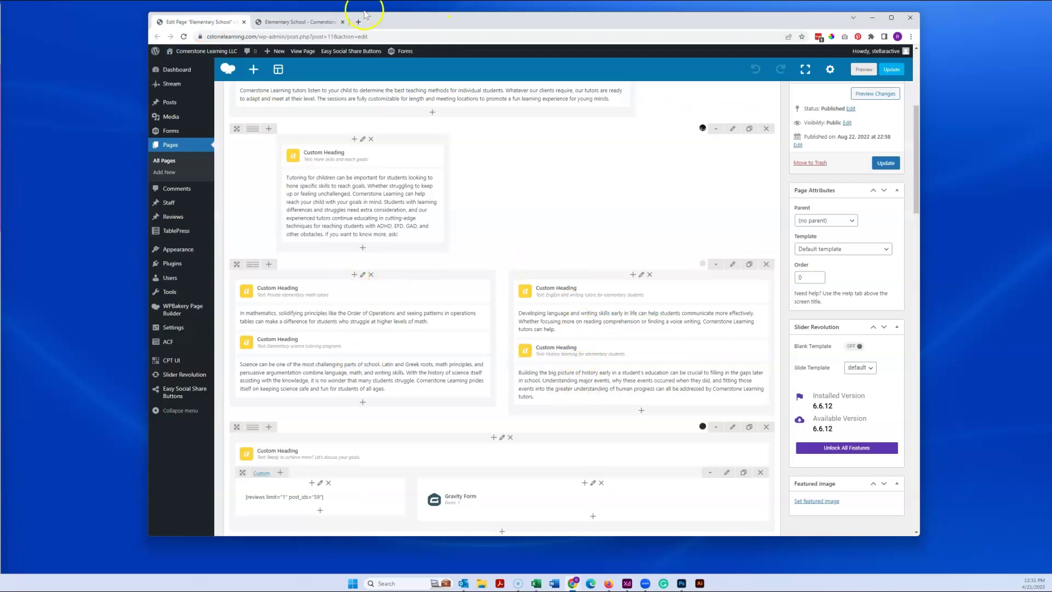
click(310, 22)
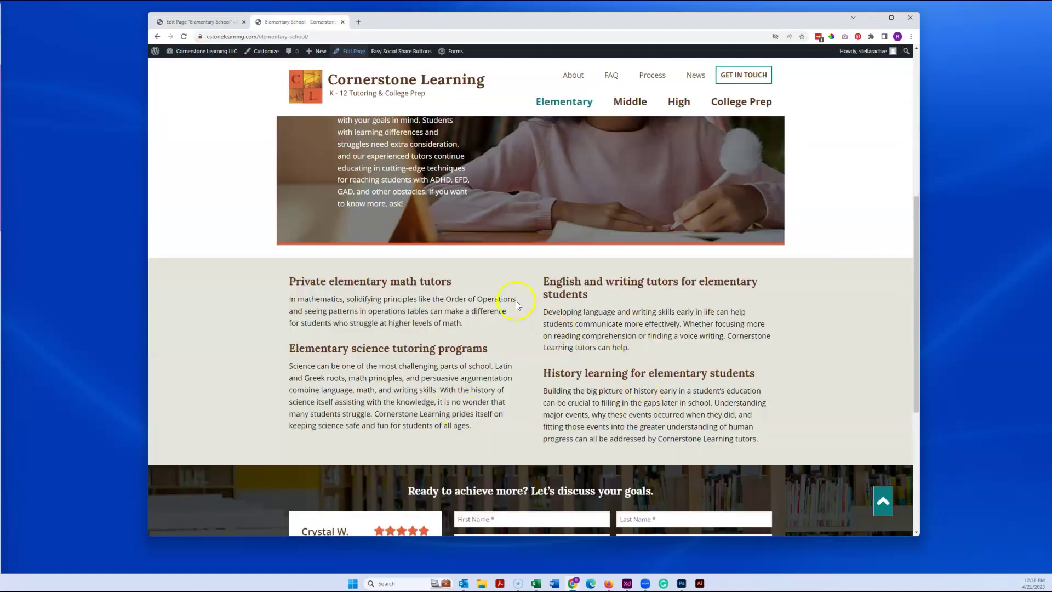
click(211, 22)
mouse_move(238, 53)
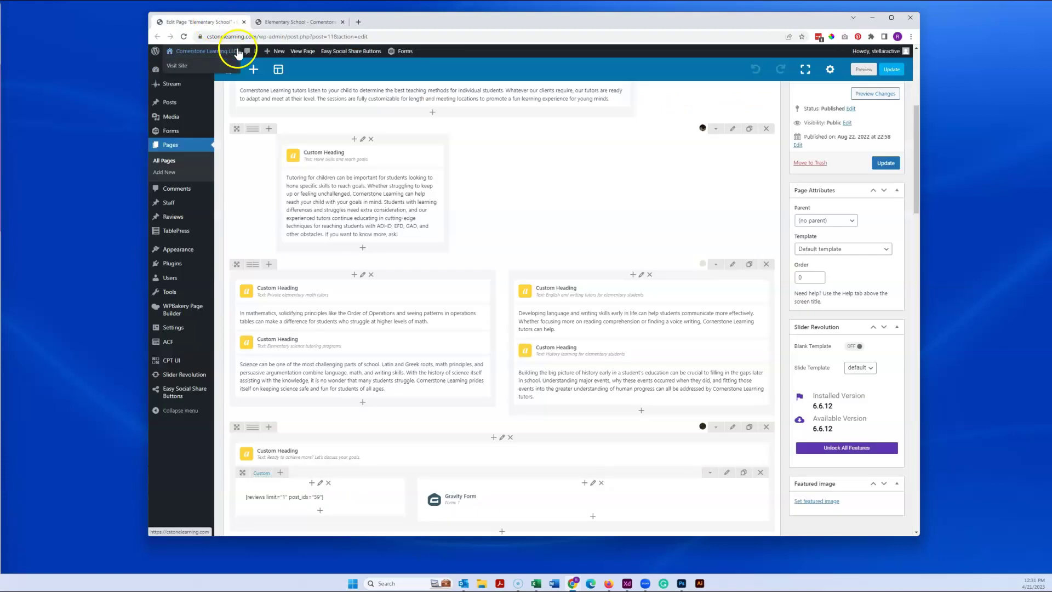
mouse_move(277, 289)
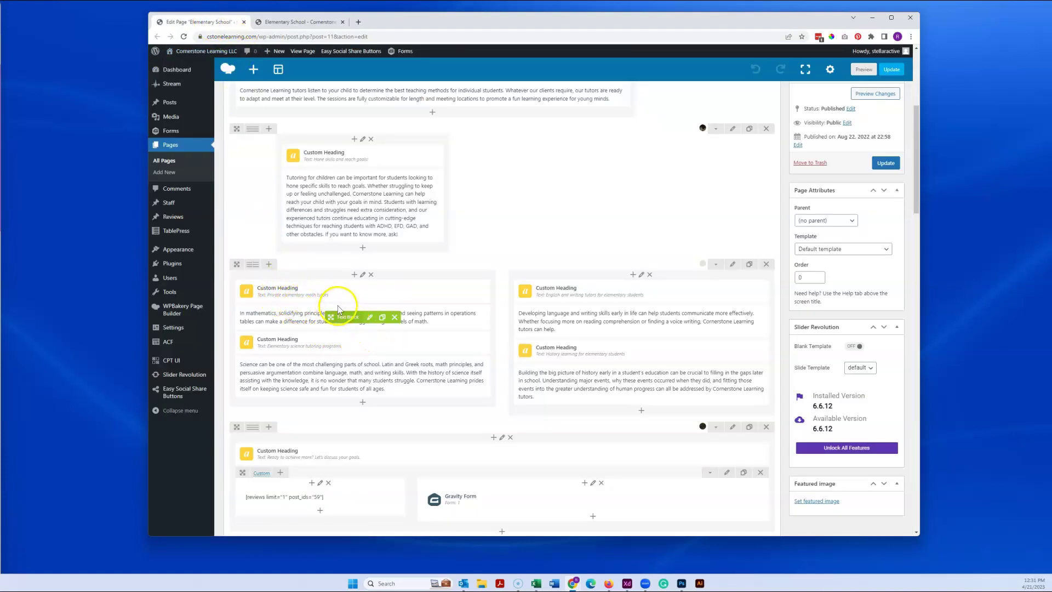
mouse_move(346, 316)
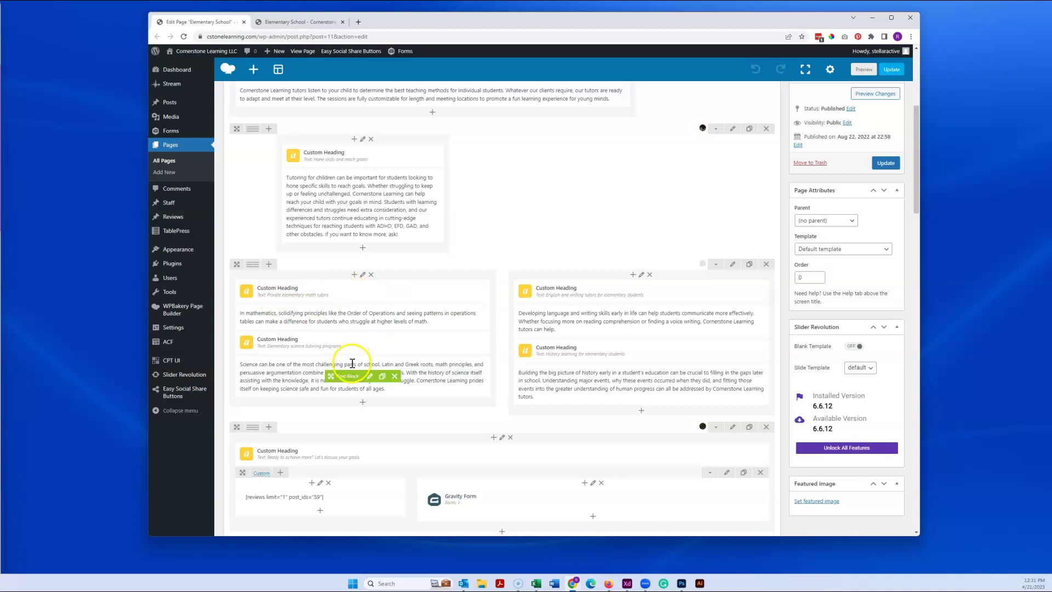
mouse_move(370, 342)
scroll(369, 341, up, 3)
mouse_move(417, 273)
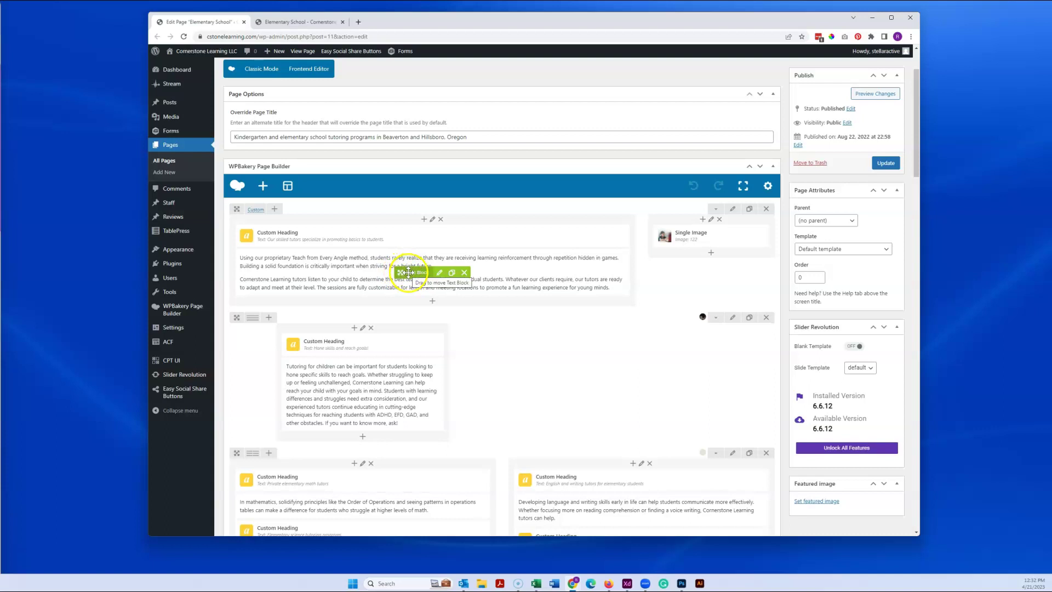
drag(409, 272, 395, 243)
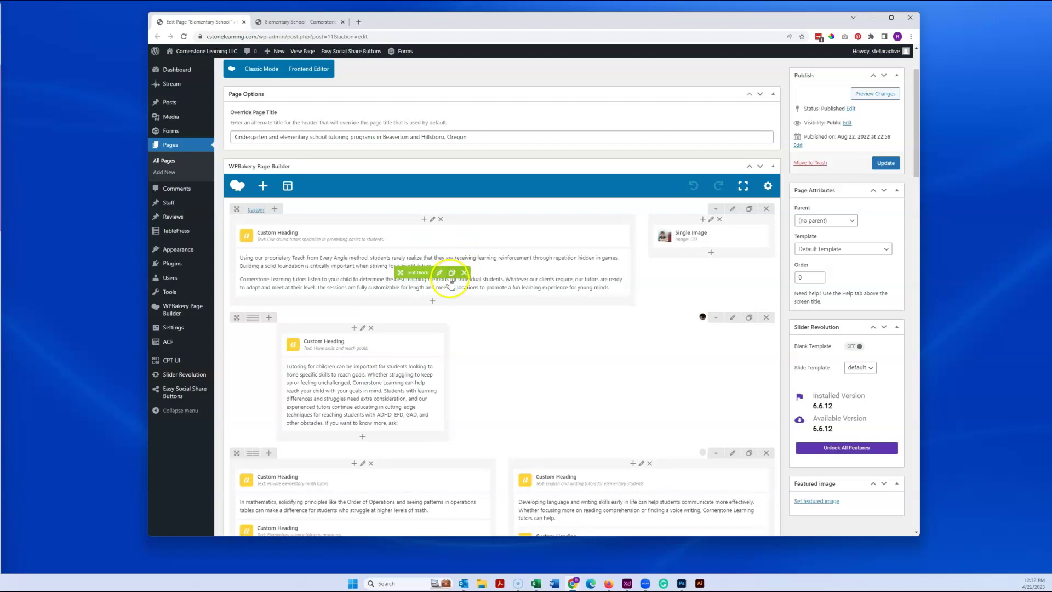
scroll(446, 281, down, 2)
mouse_move(253, 377)
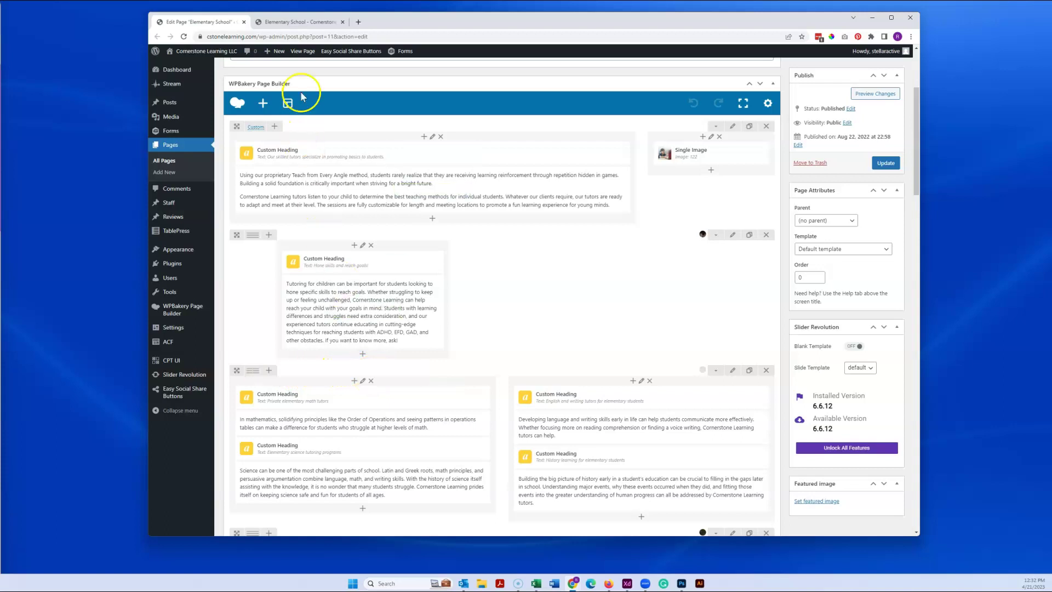
click(301, 23)
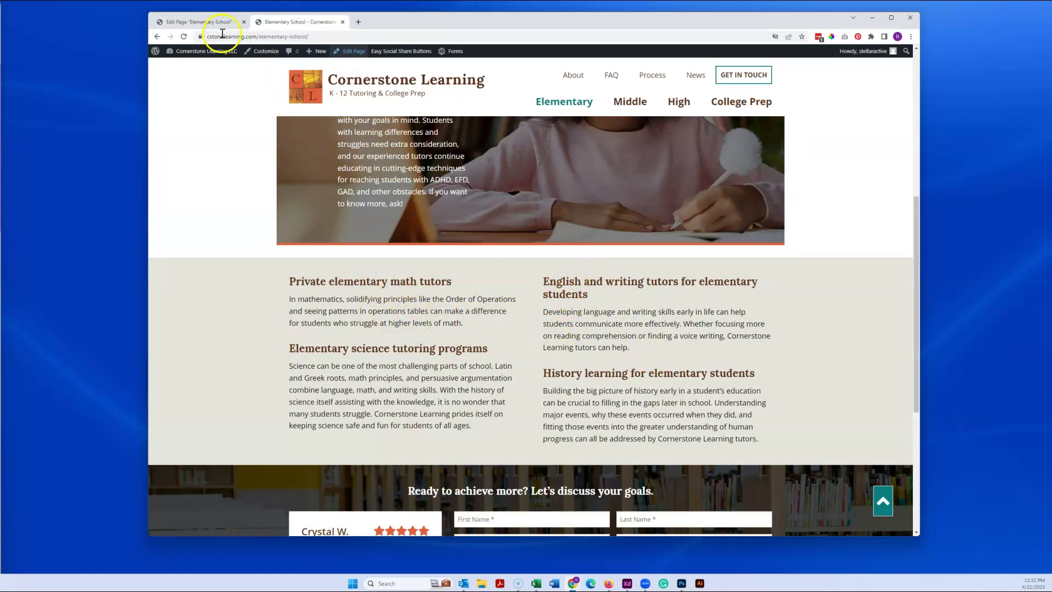
click(211, 22)
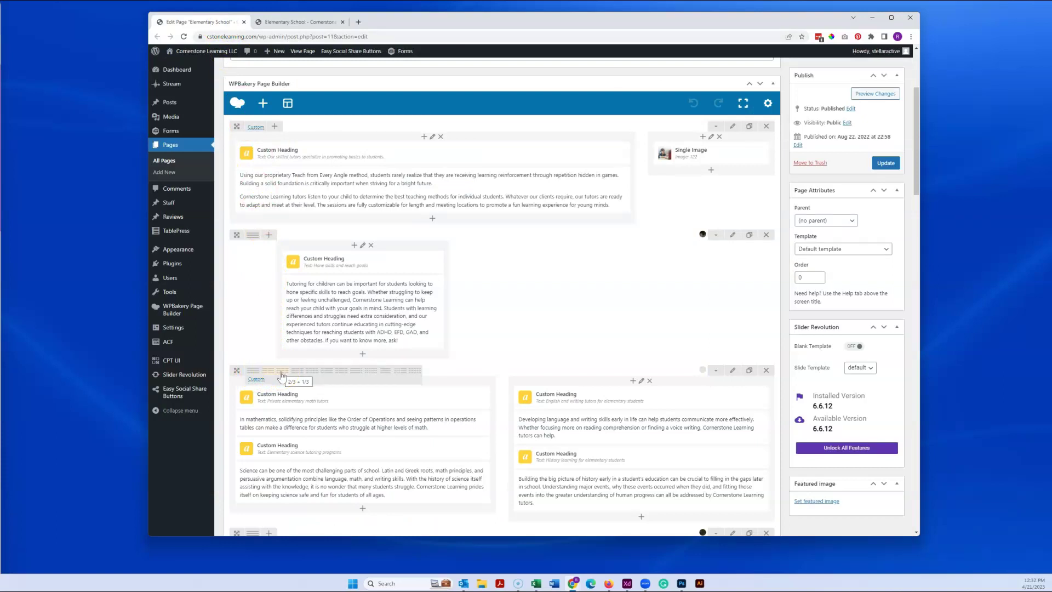
click(281, 376)
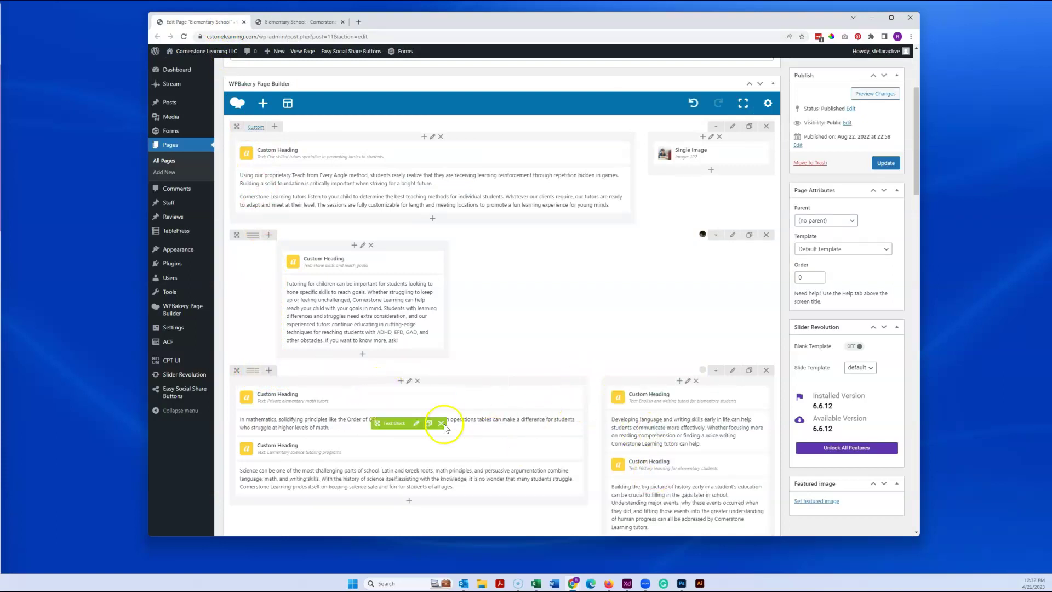
click(265, 374)
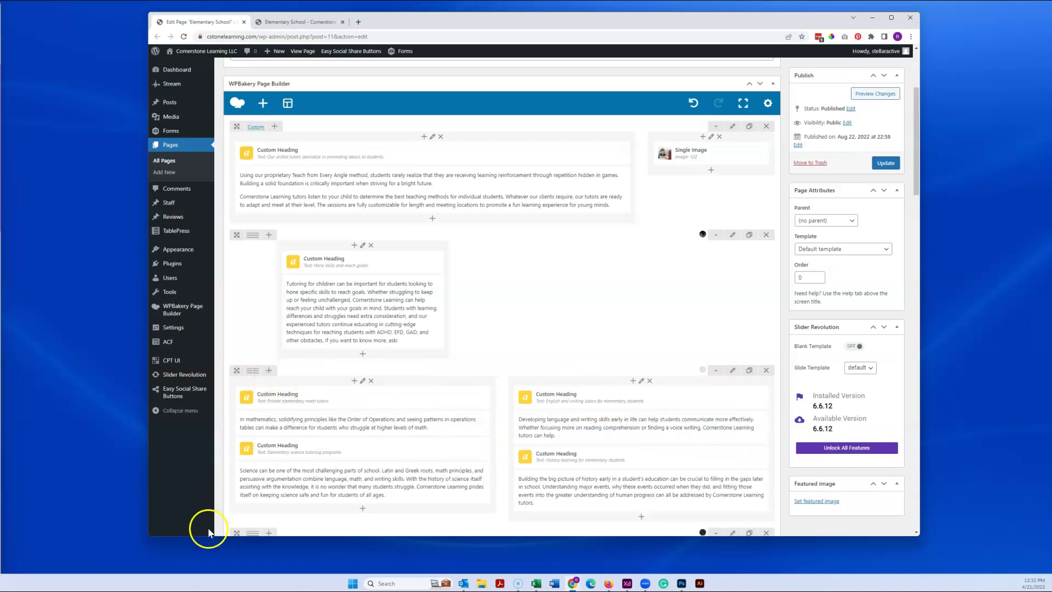
mouse_move(419, 155)
mouse_down()
mouse_move(389, 150)
mouse_move(426, 154)
mouse_up()
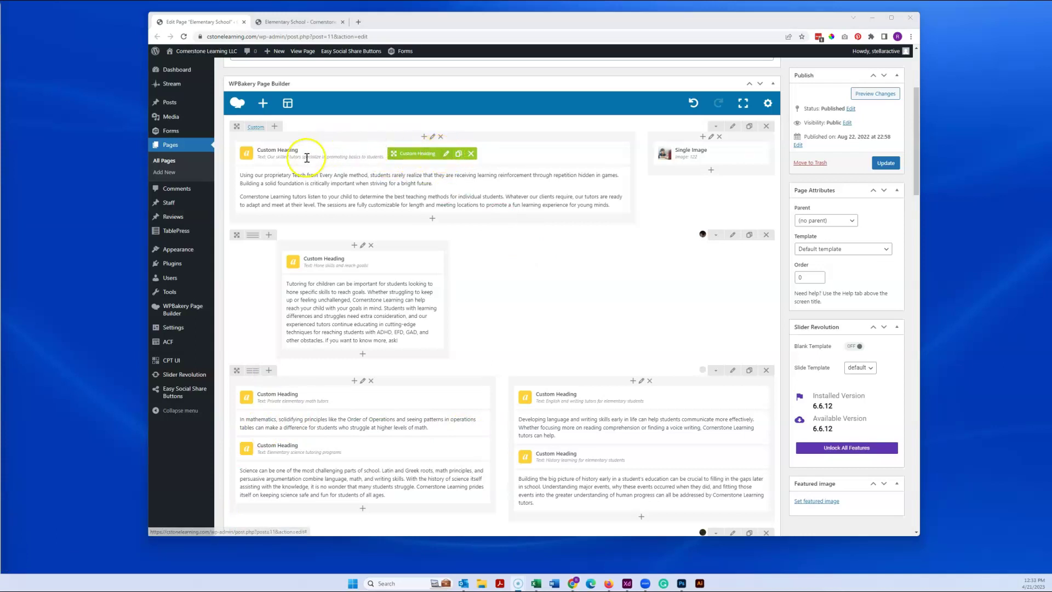
Step: Open the first heading's settings, select its 'Our skilled tutors...' text, then close the panel
click(446, 154)
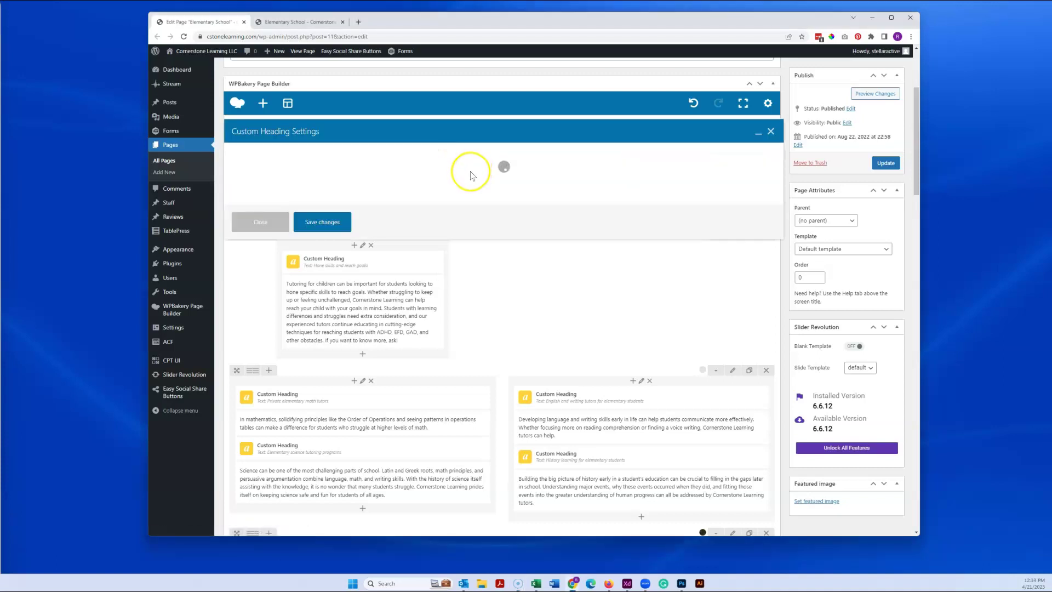
drag(411, 236, 227, 229)
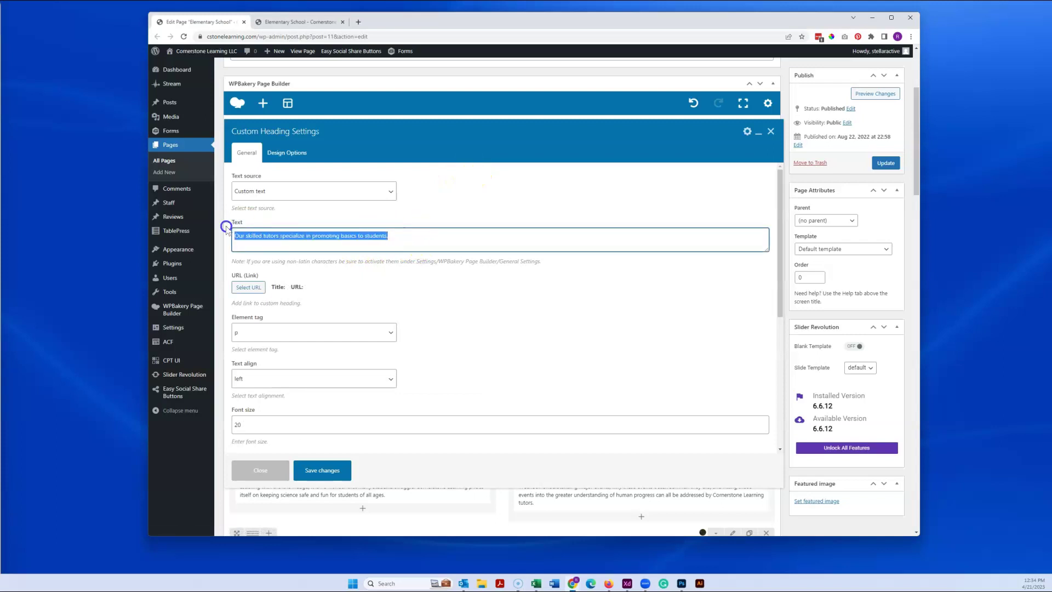
click(771, 133)
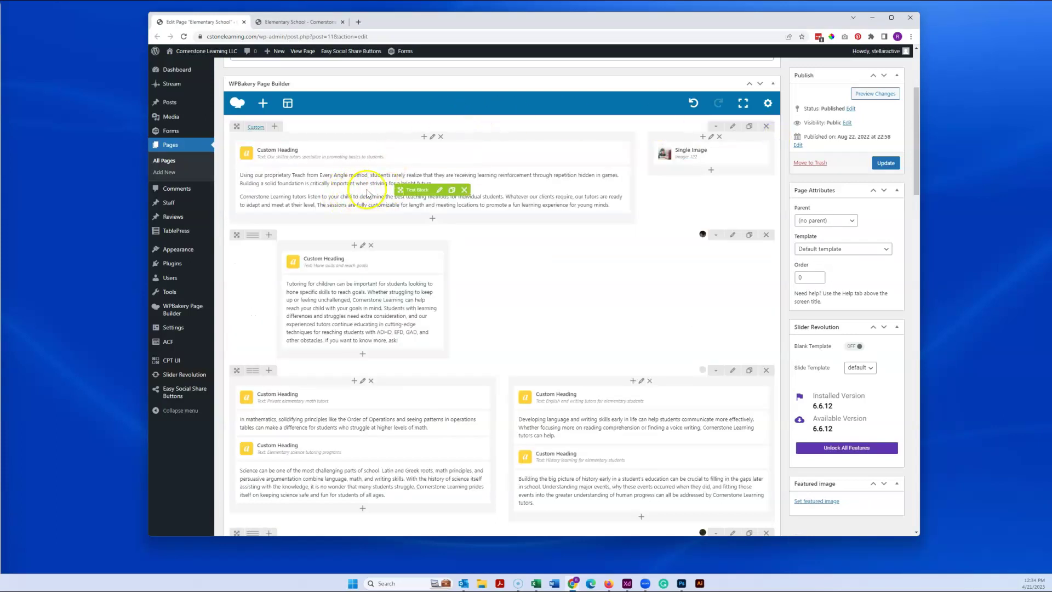
Step: Open the Teach from Every Angle text block, toggle the second toolbar row, and place the caret after the last paragraph
click(439, 190)
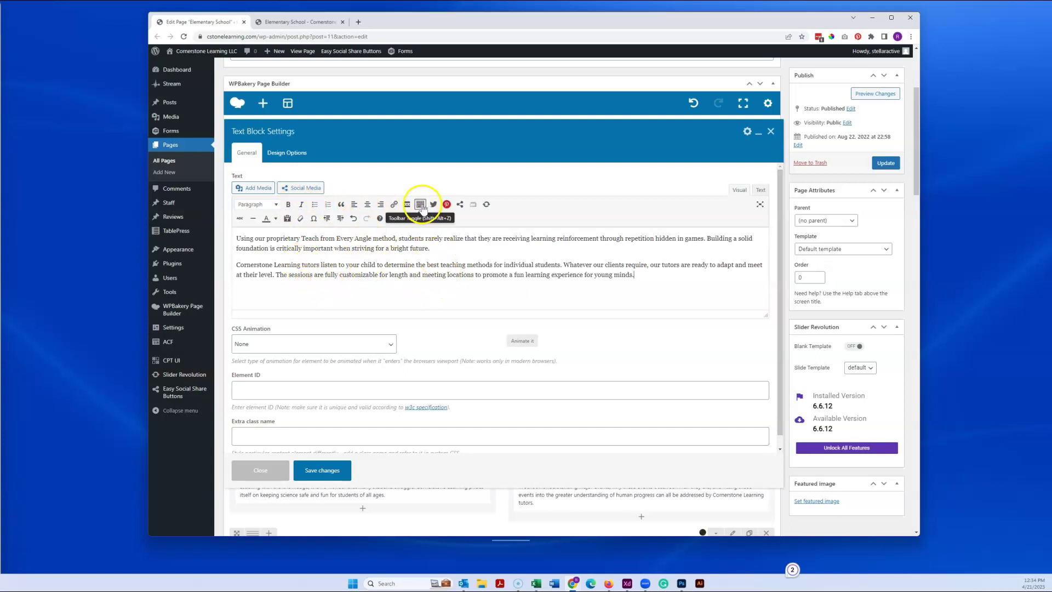
click(420, 204)
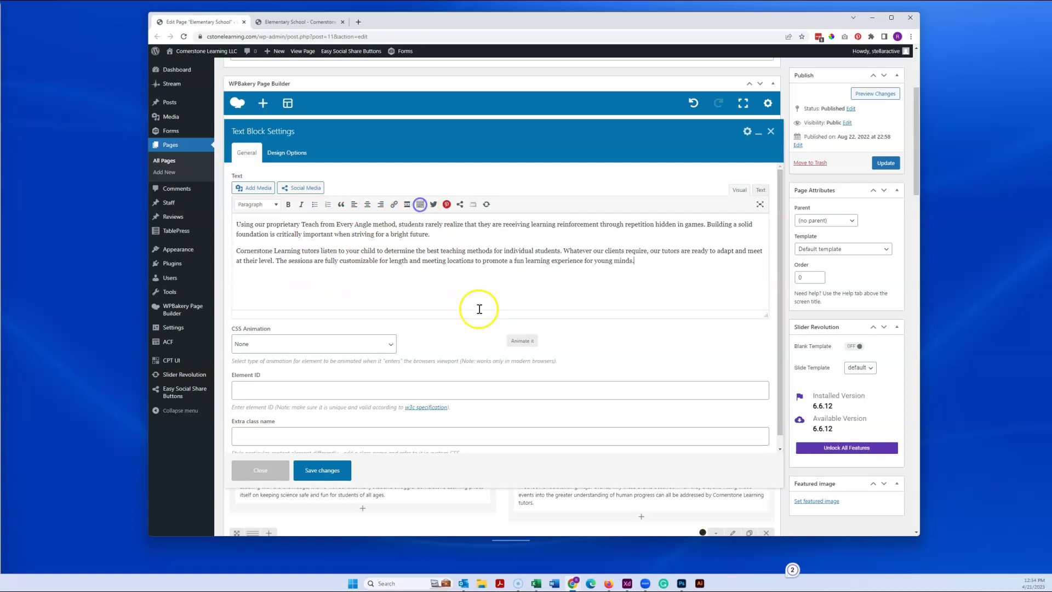
click(420, 205)
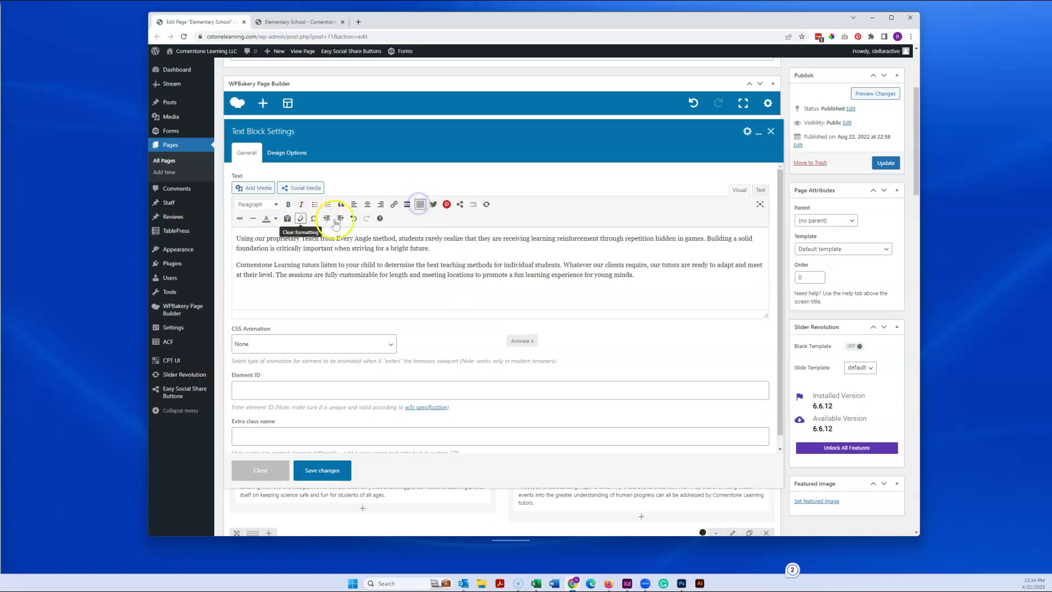
click(417, 322)
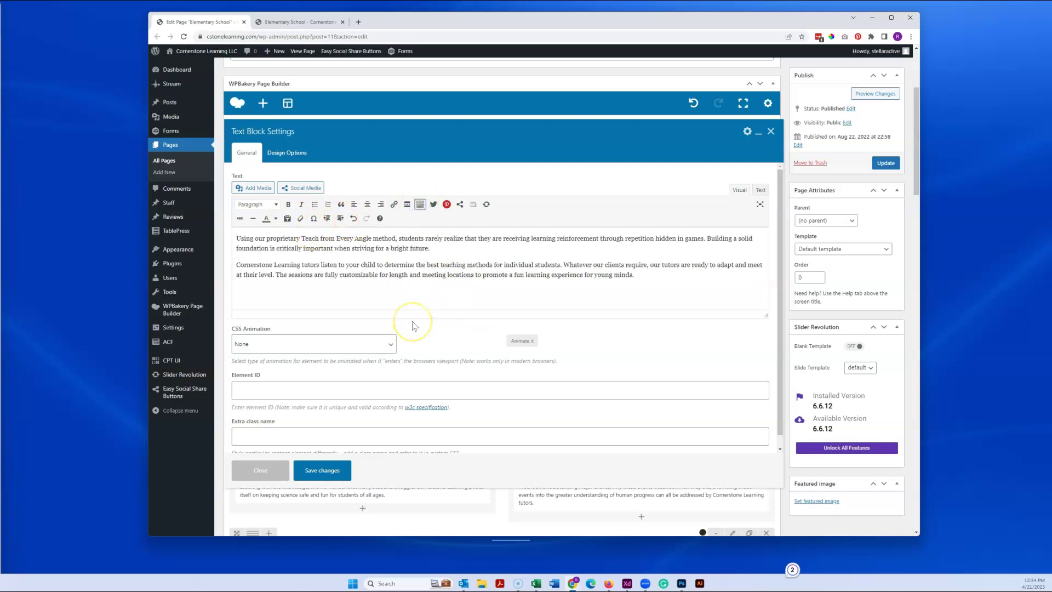
click(407, 280)
click(635, 276)
drag(430, 248, 236, 248)
click(275, 218)
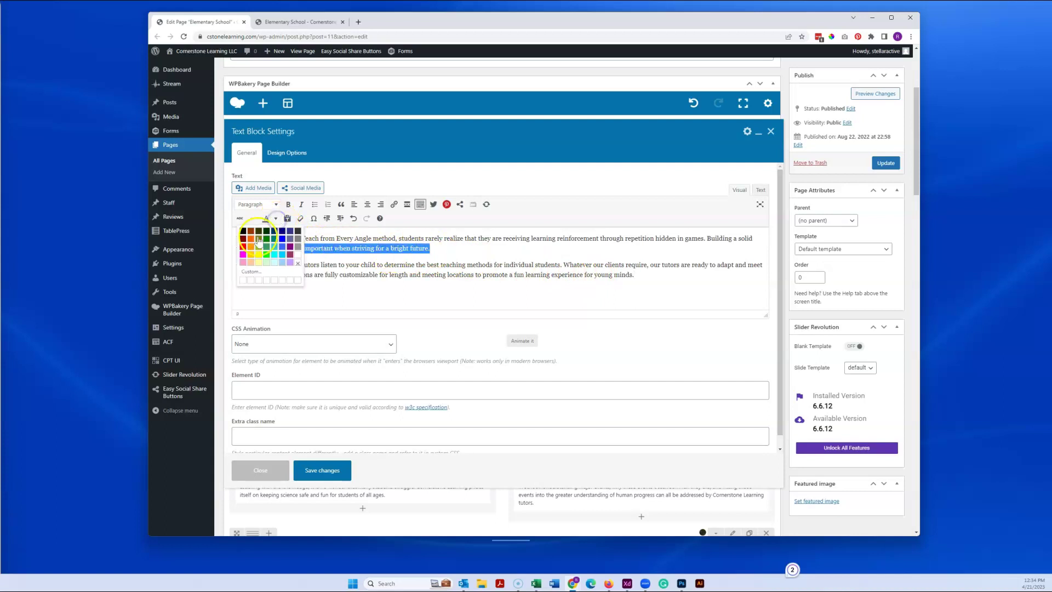
click(370, 272)
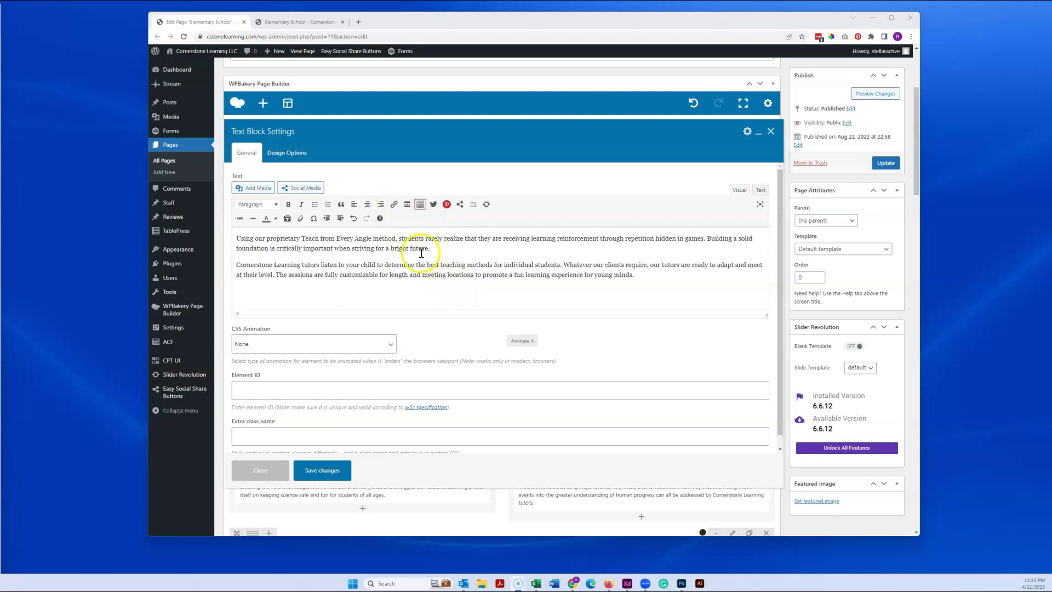
Step: Select 'for a bright future' and open its full Insert/edit link options
drag(428, 249, 376, 250)
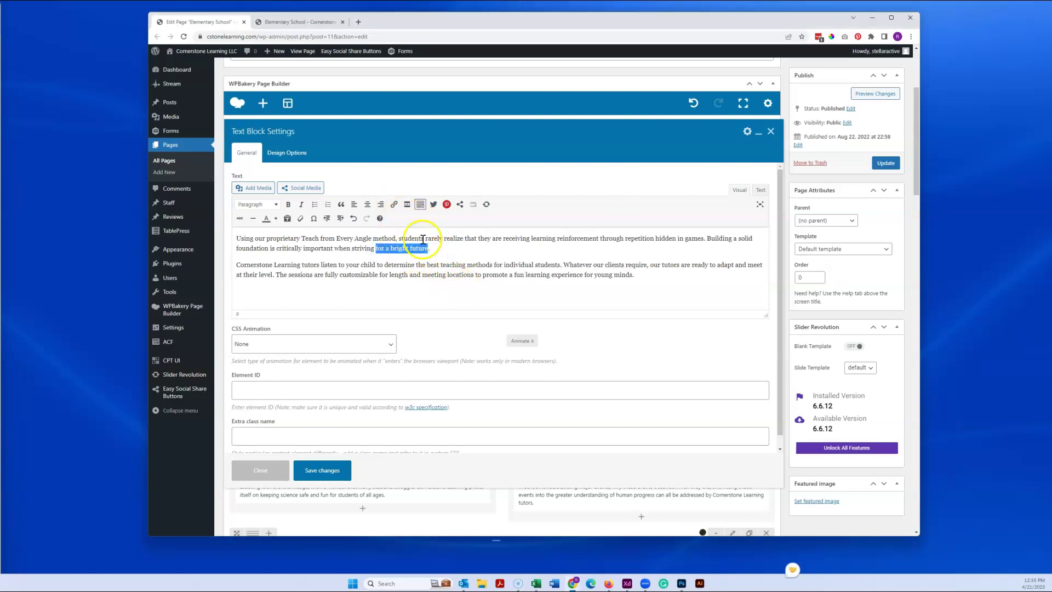
click(393, 206)
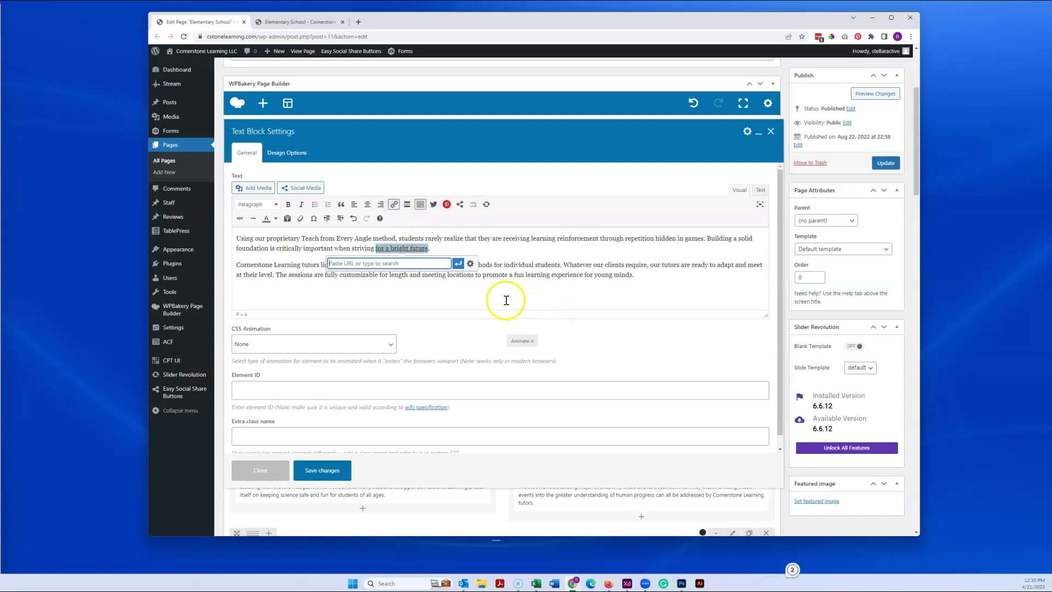
click(470, 264)
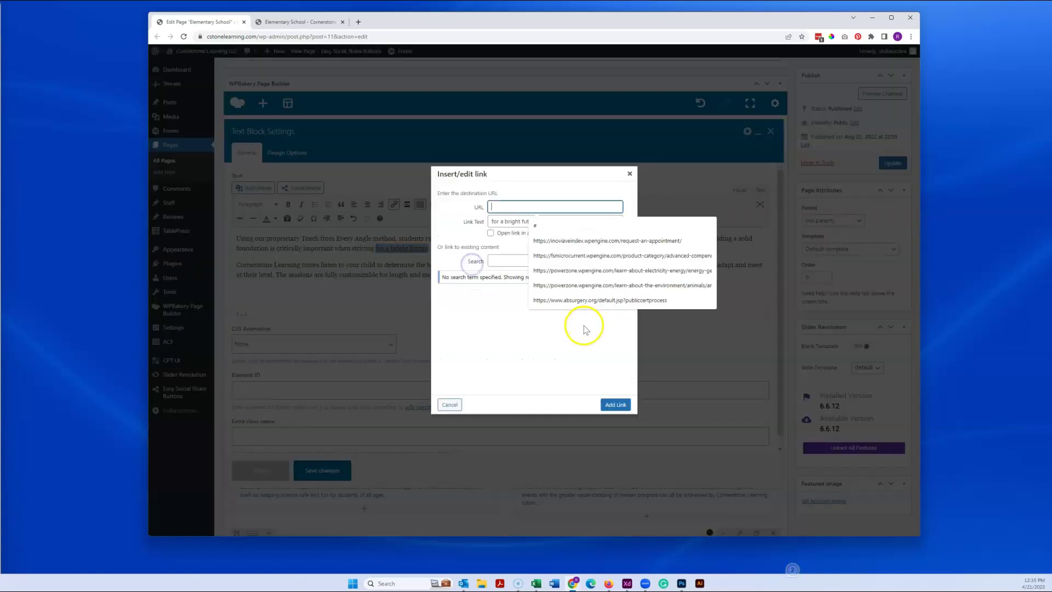
click(459, 206)
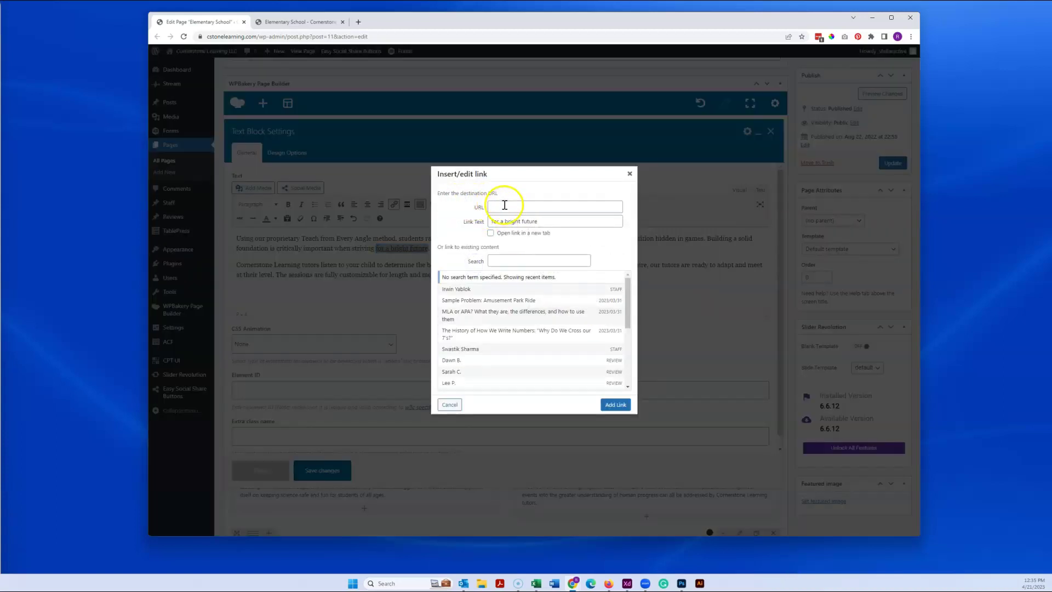
Step: In a new tab, load the google.com homepage and copy its web address
click(358, 23)
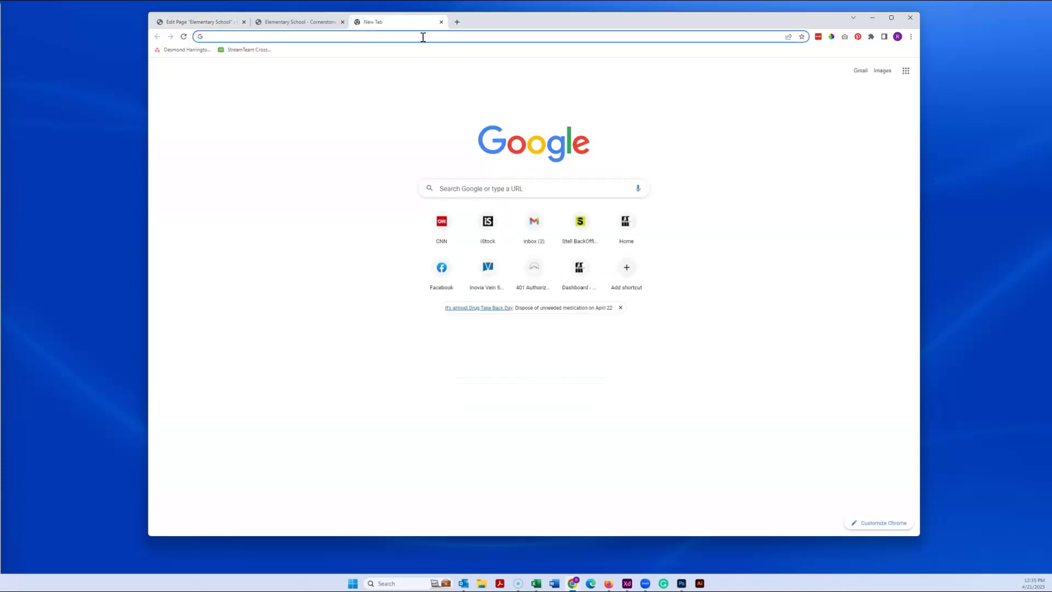
click(419, 37)
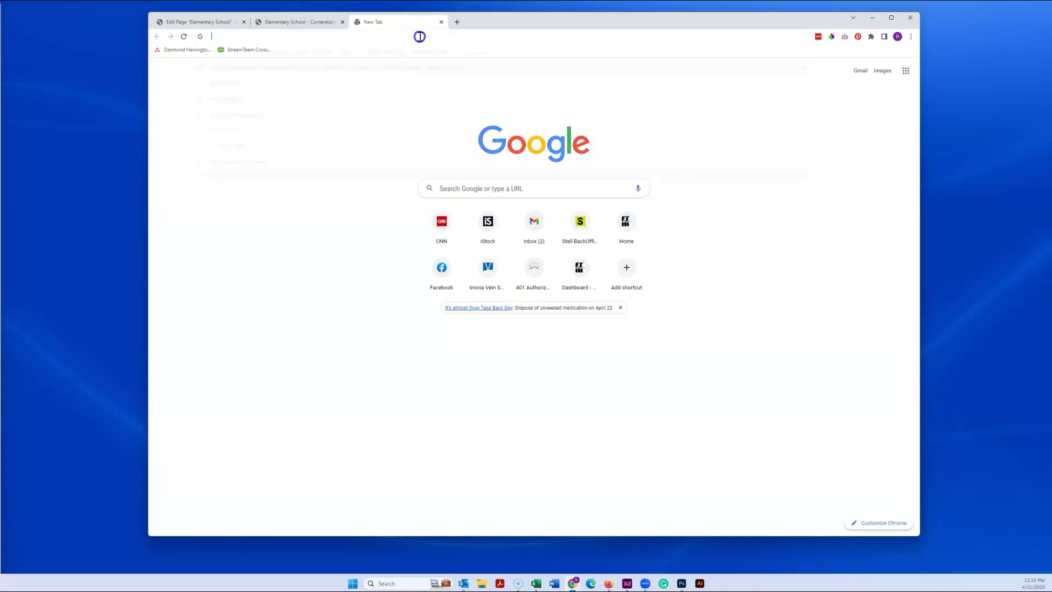
text(goo)
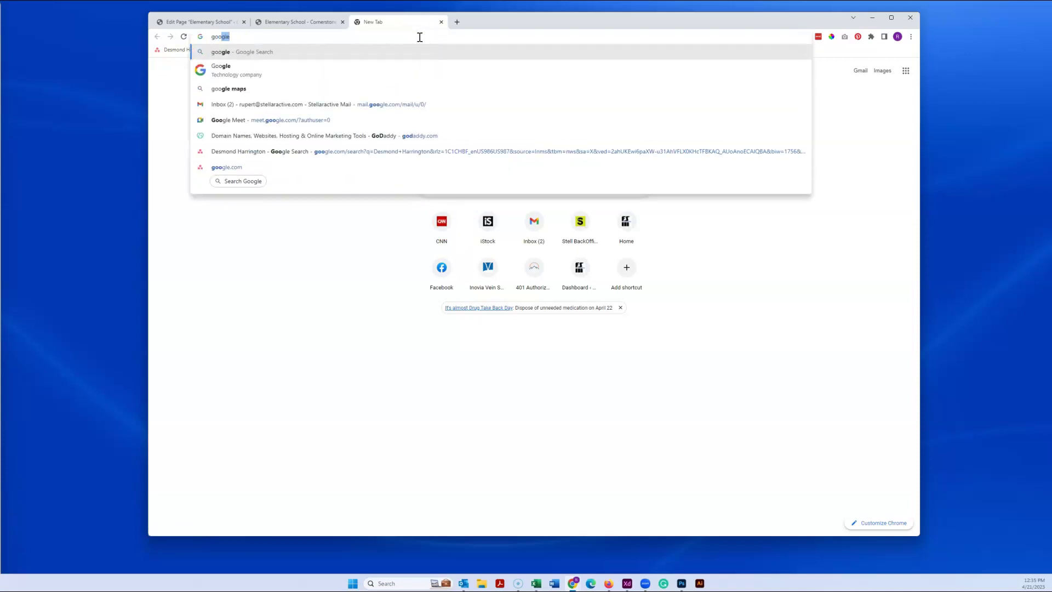
key(Return)
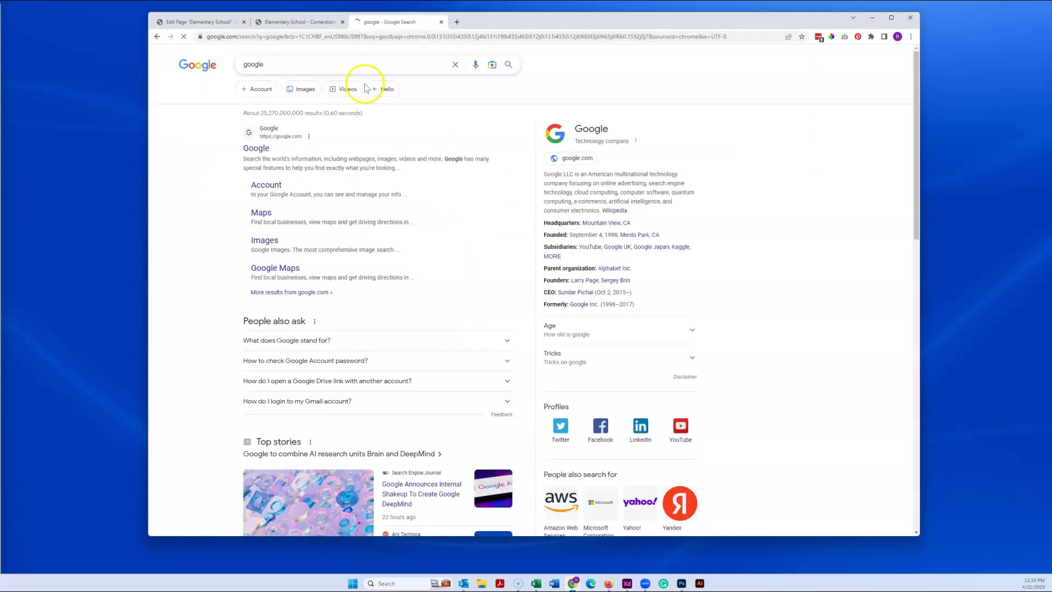
click(267, 148)
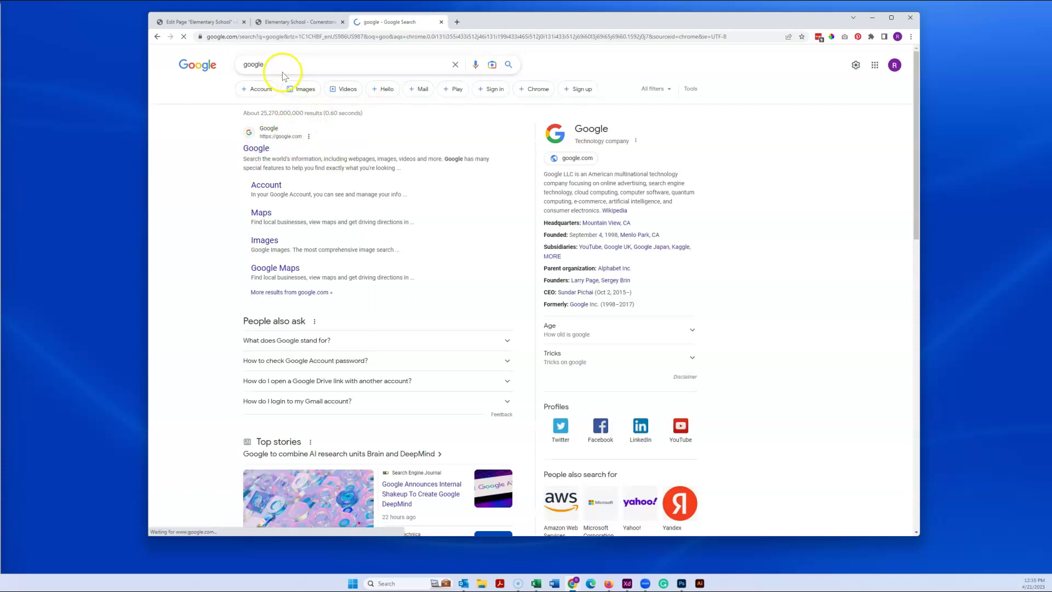
click(217, 36)
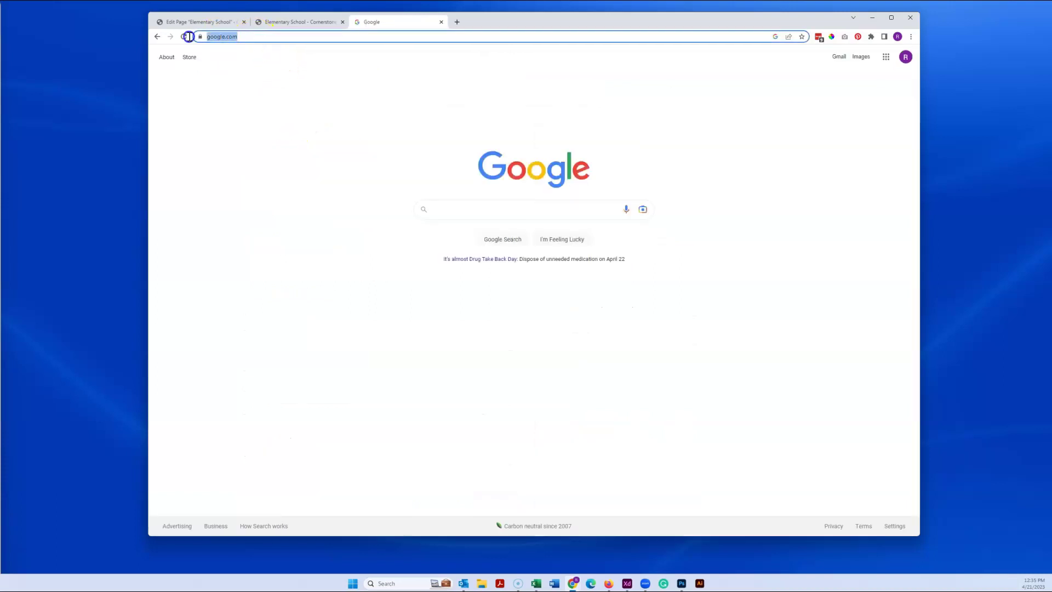
right_click(223, 39)
click(244, 86)
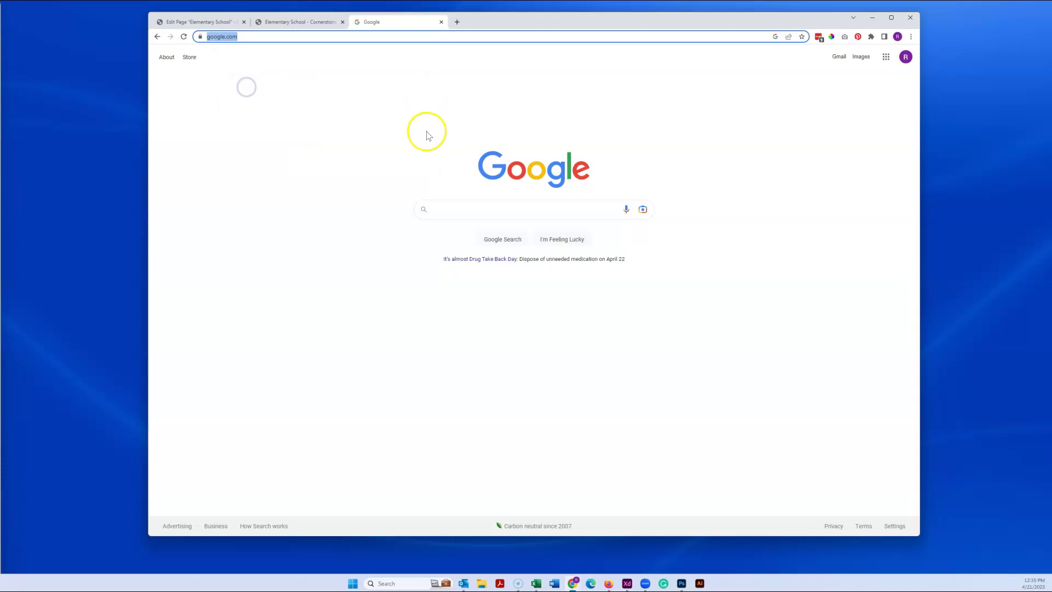
click(292, 22)
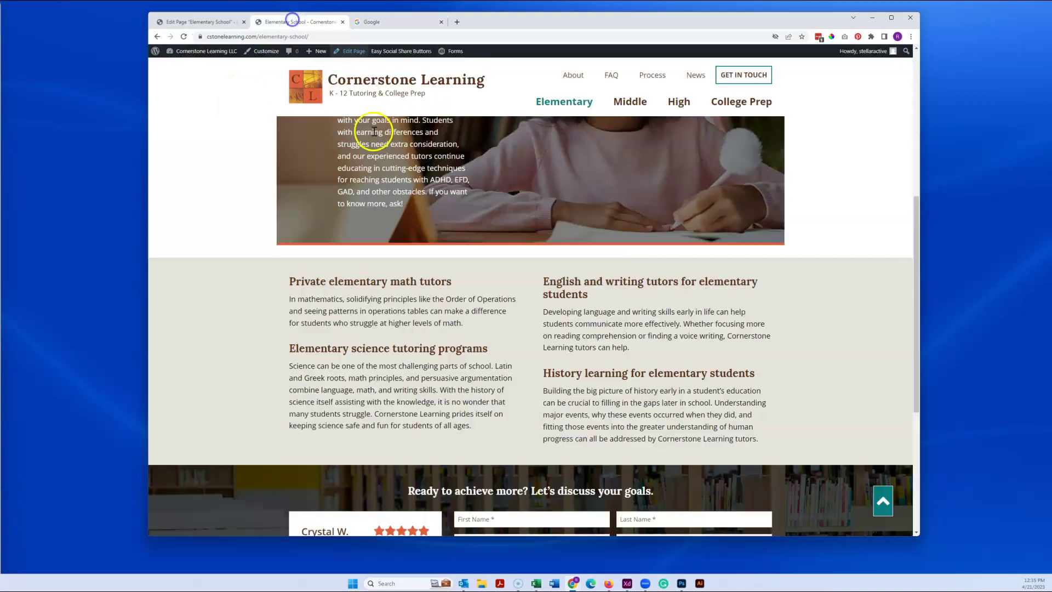
Step: Paste the copied google.com address into the link's URL field
key(ctrl+Page_Up)
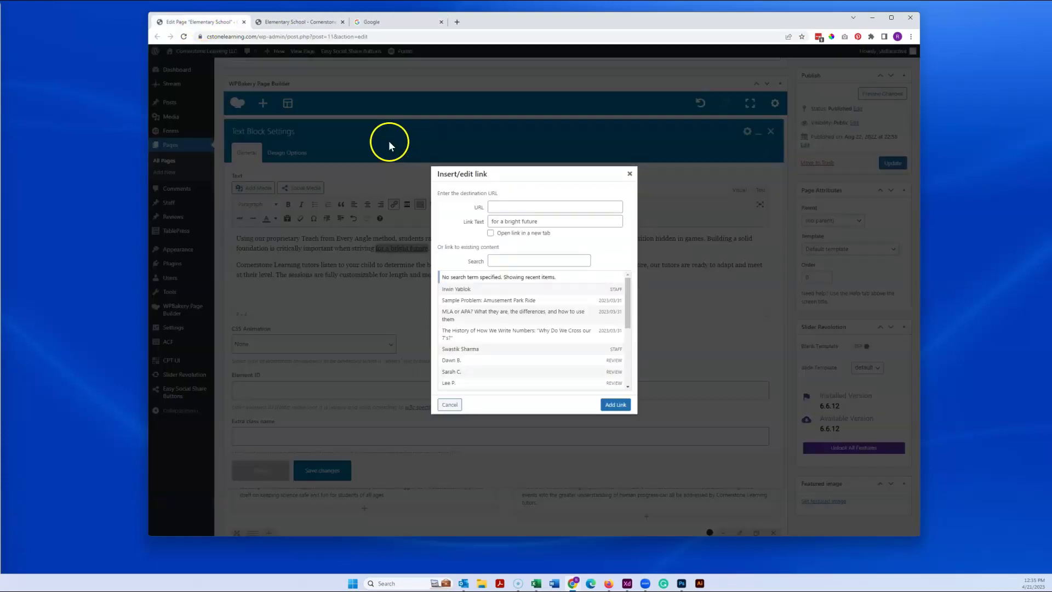
click(498, 207)
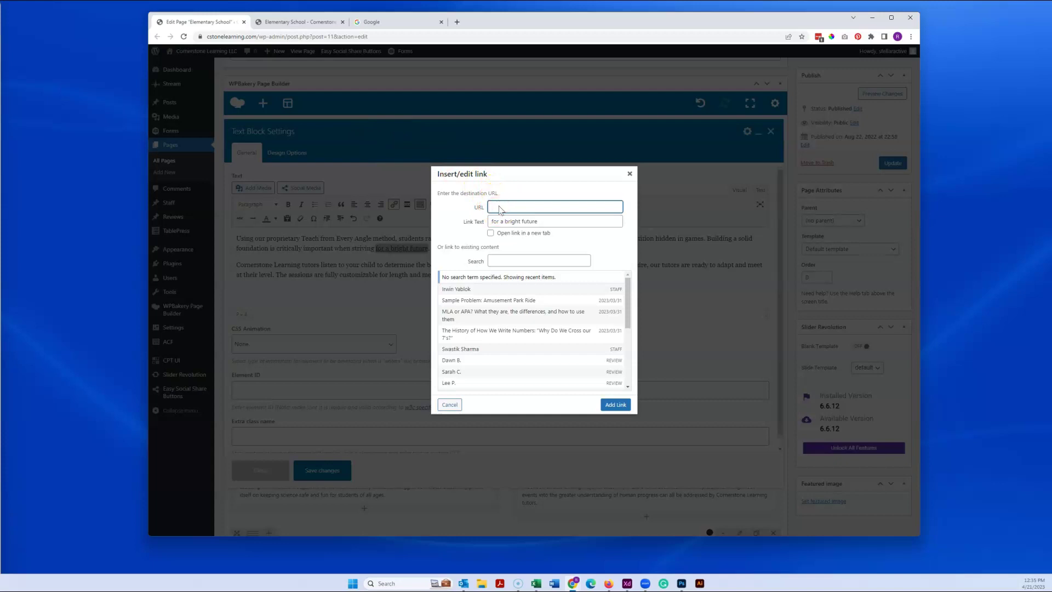
right_click(499, 210)
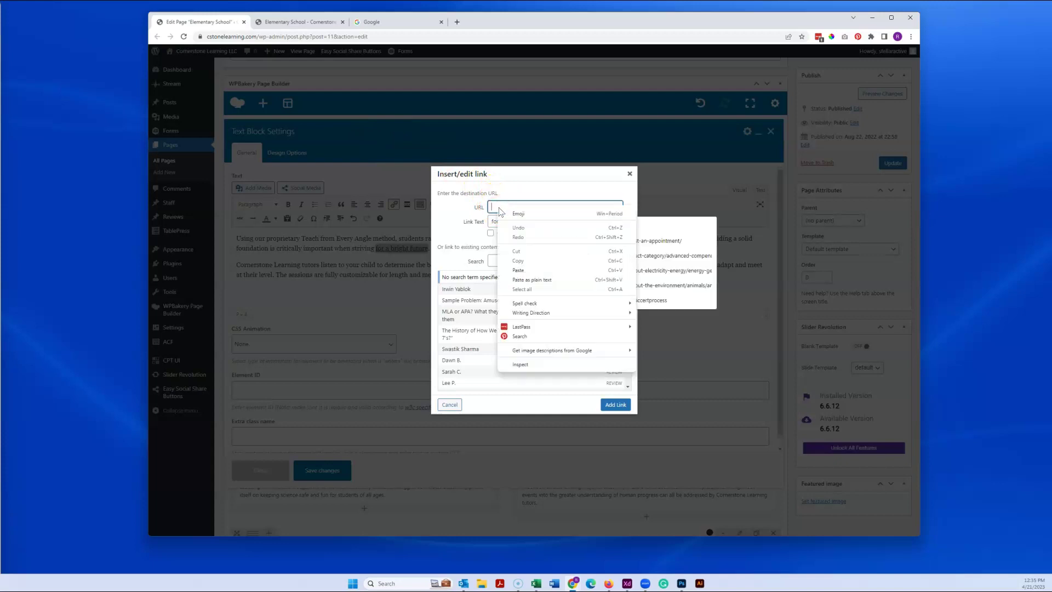
click(521, 270)
click(521, 175)
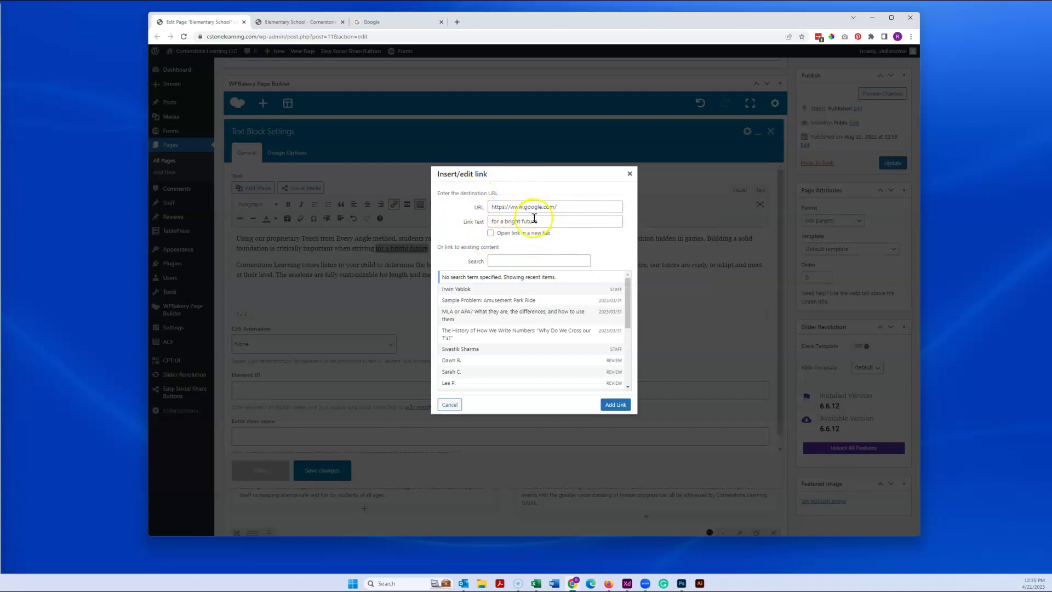
Step: Point the link to the Get in touch page instead, leaving new-tab off, and close the dialog
click(491, 233)
click(491, 234)
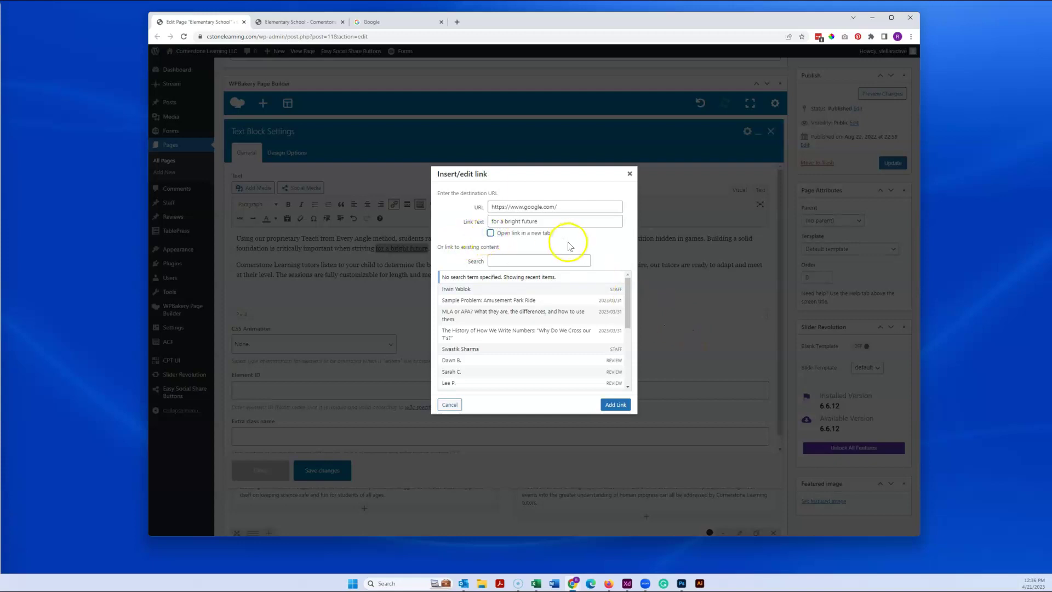
scroll(538, 323, down, 1)
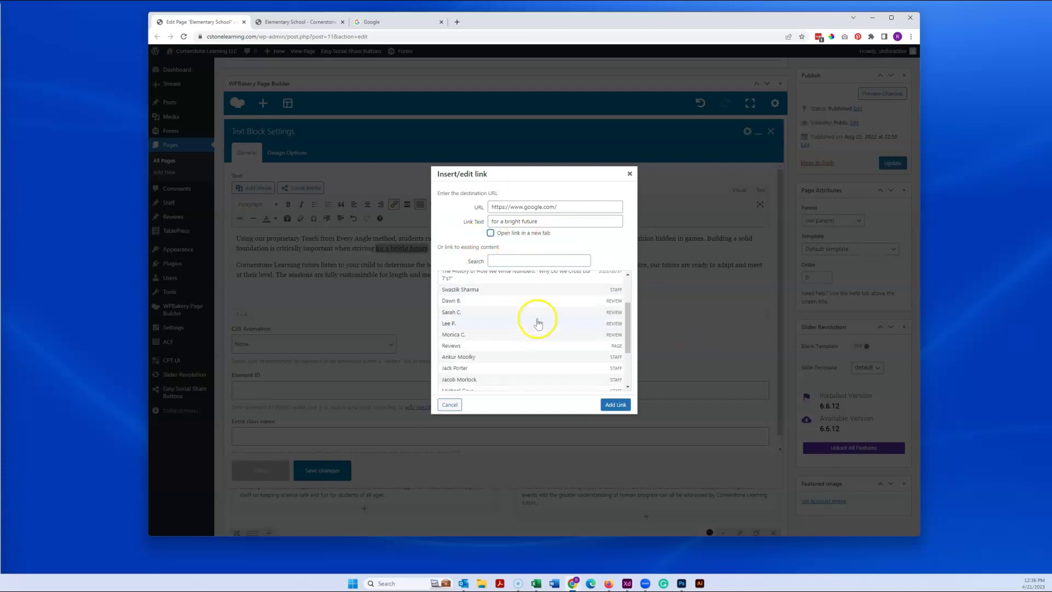
scroll(538, 323, down, 2)
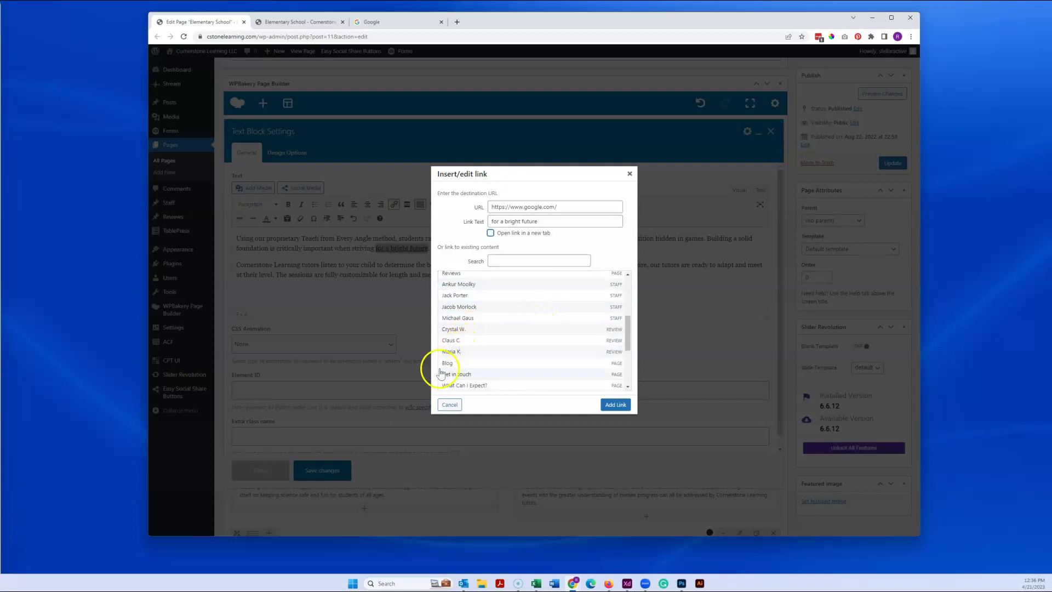
click(458, 374)
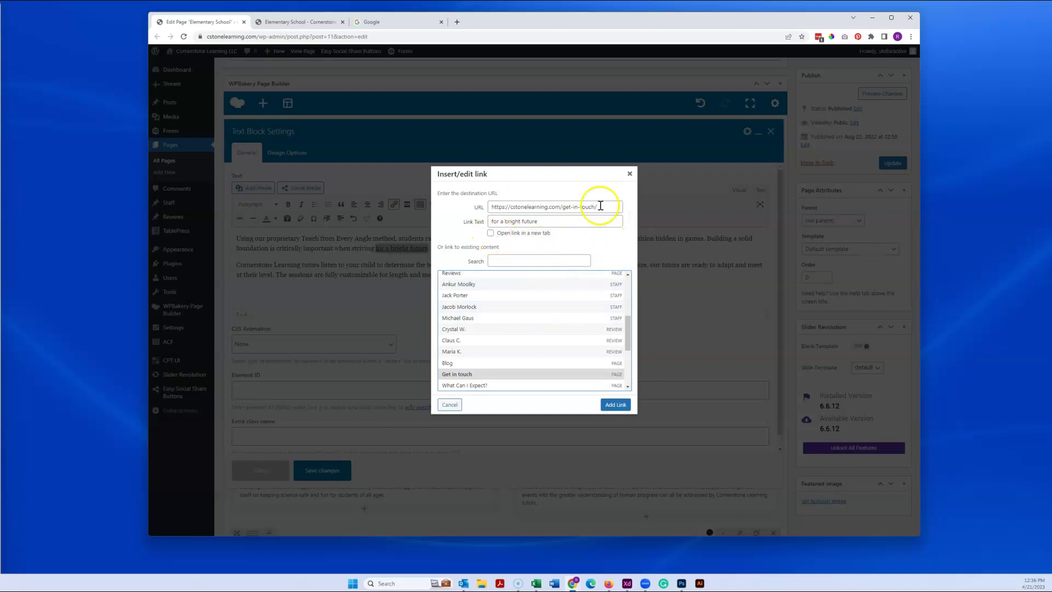
click(629, 174)
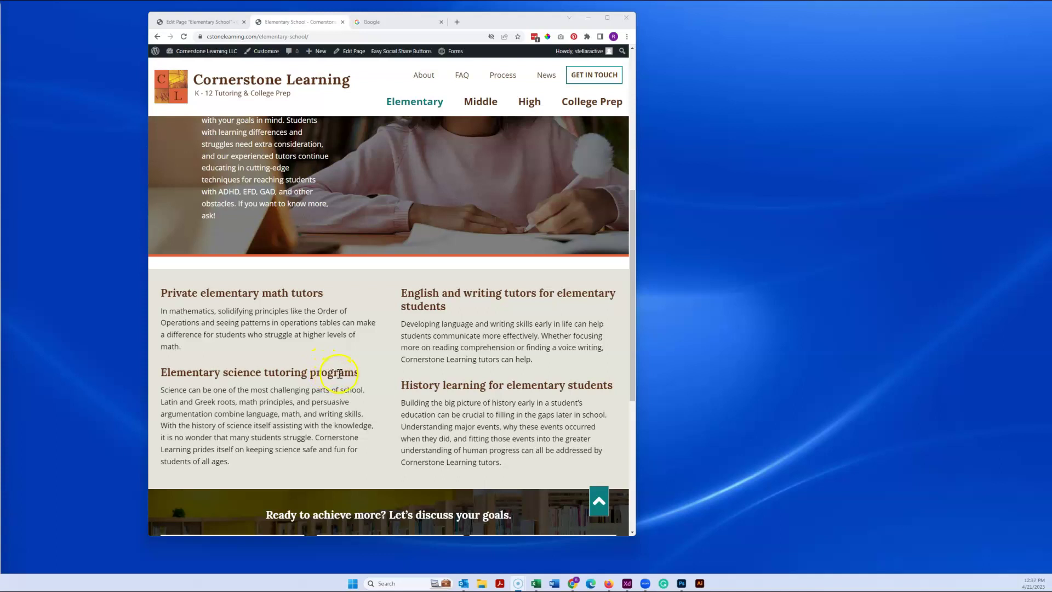
Step: Resize the browser window narrower and wider to watch the Elementary School page reflow
double_click(167, 345)
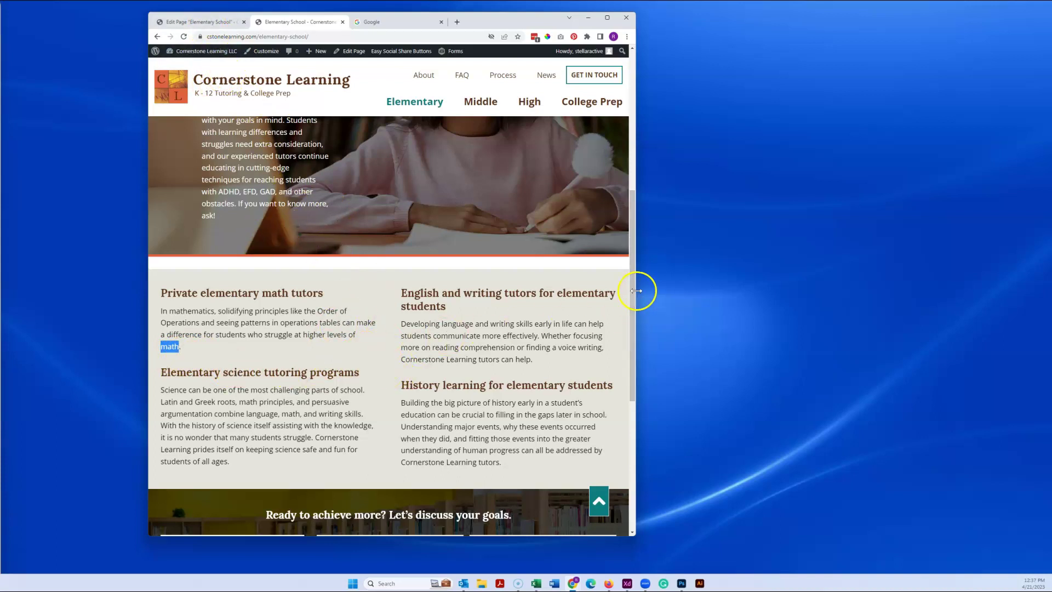
drag(636, 291, 568, 291)
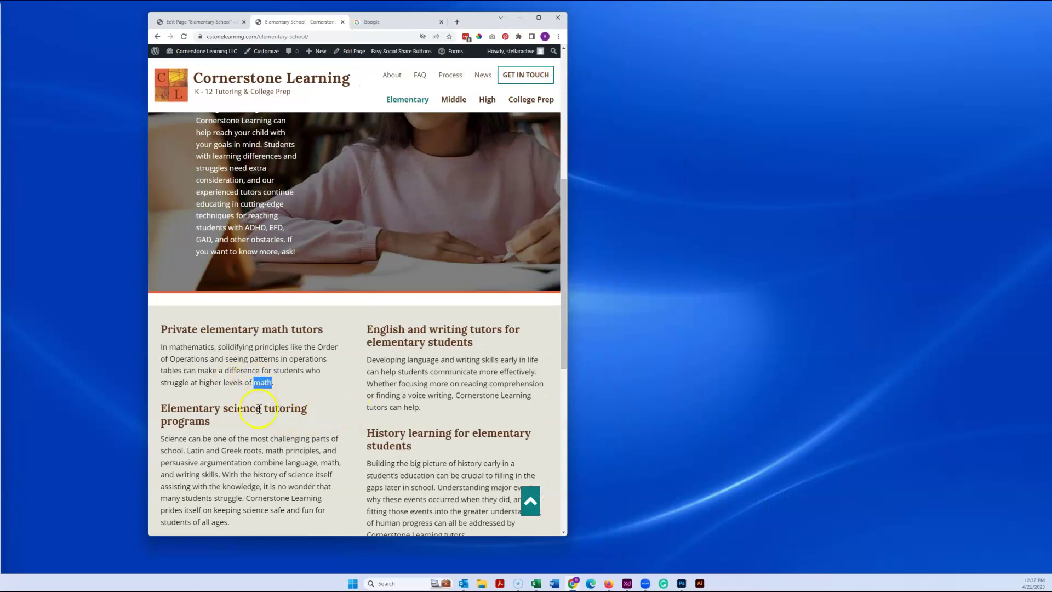
drag(567, 329, 637, 326)
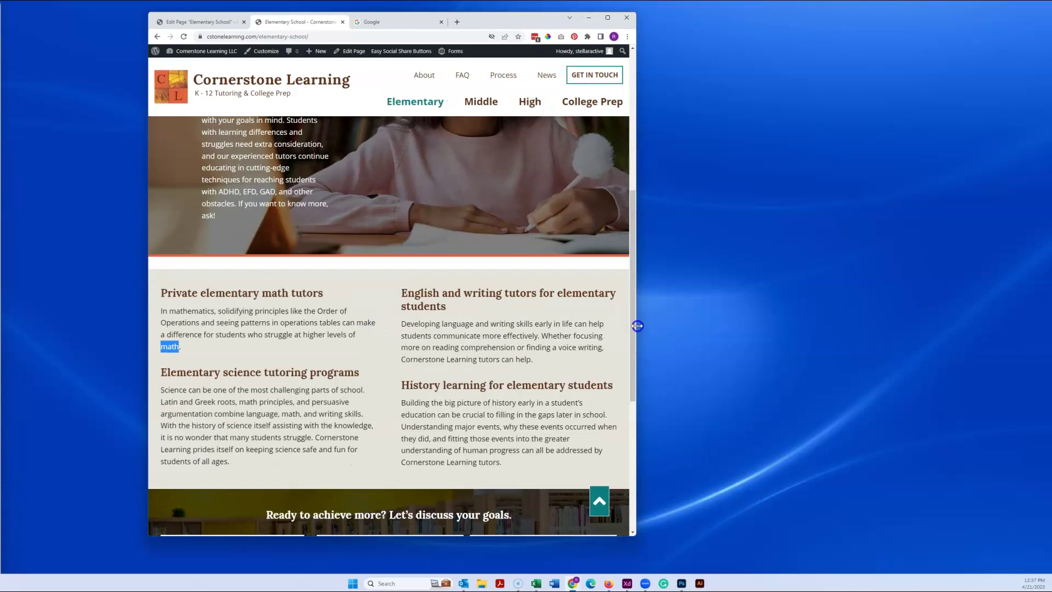
click(207, 351)
drag(636, 307, 585, 310)
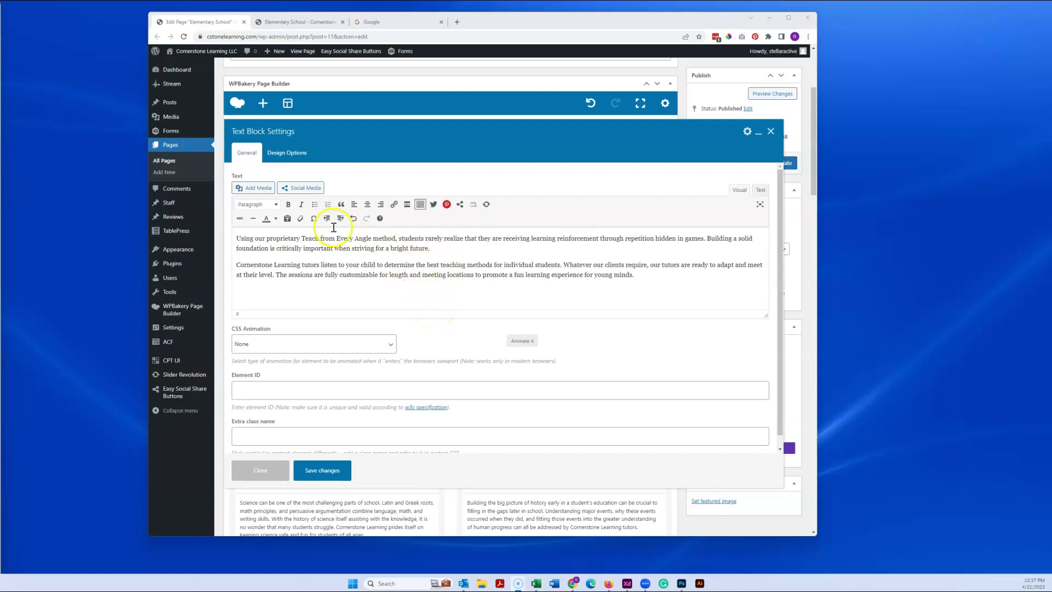
Step: Toggle the 'Paste as text' toolbar button on and off in Text Block Settings
click(287, 219)
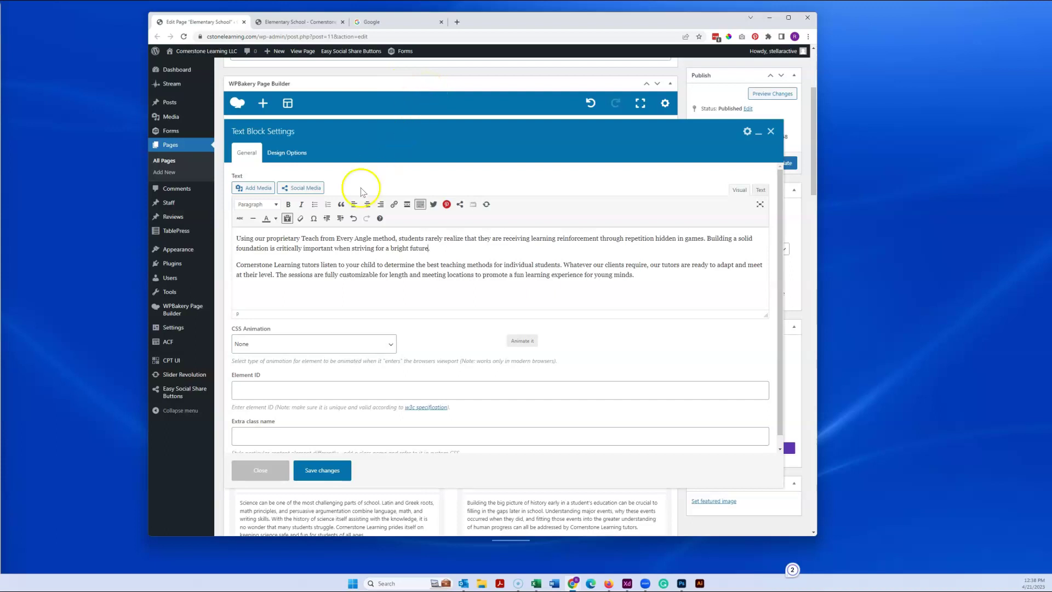
click(287, 219)
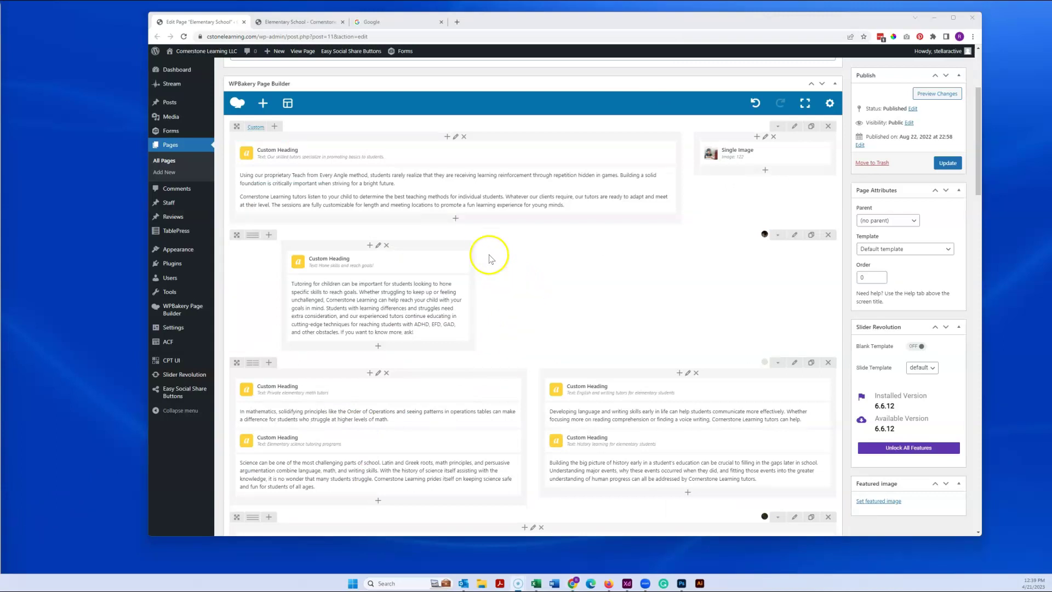
Step: Demonstrate dragging the text block, second row and right tutor column, then view the live page
drag(455, 189, 421, 191)
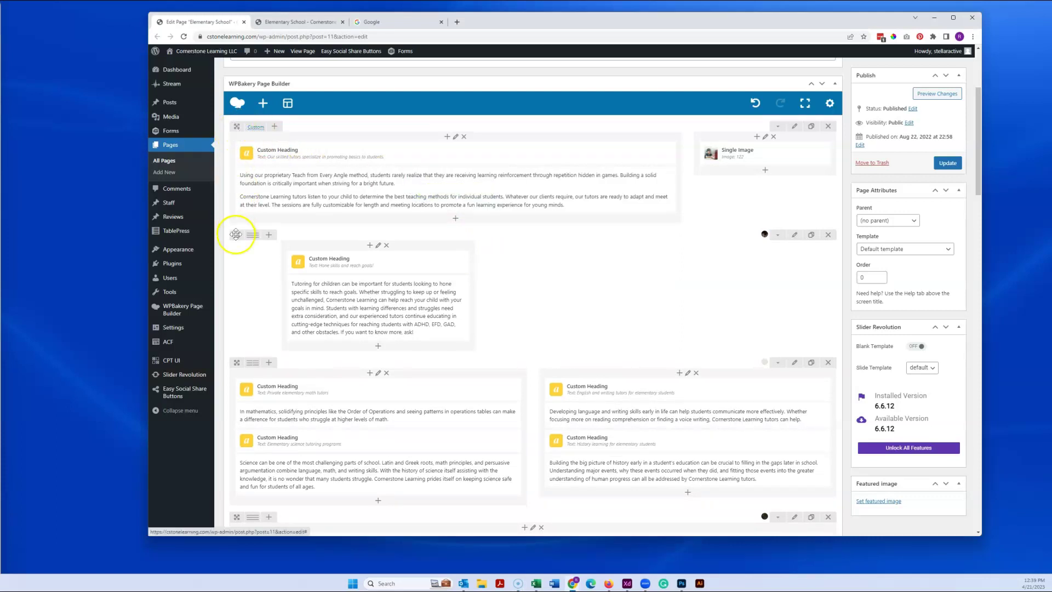
drag(236, 235, 258, 235)
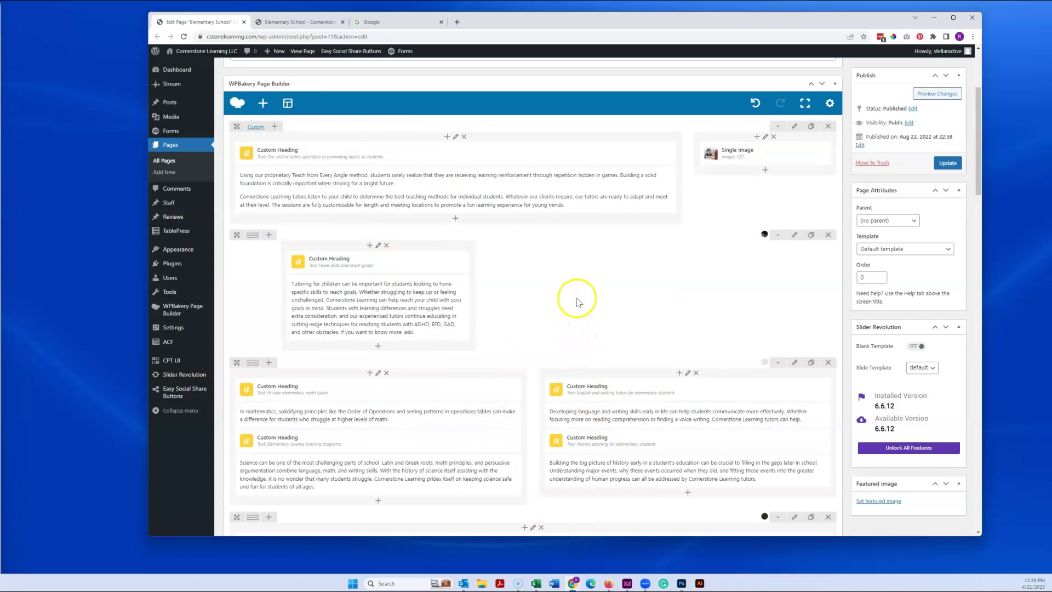
scroll(526, 296, down, 3)
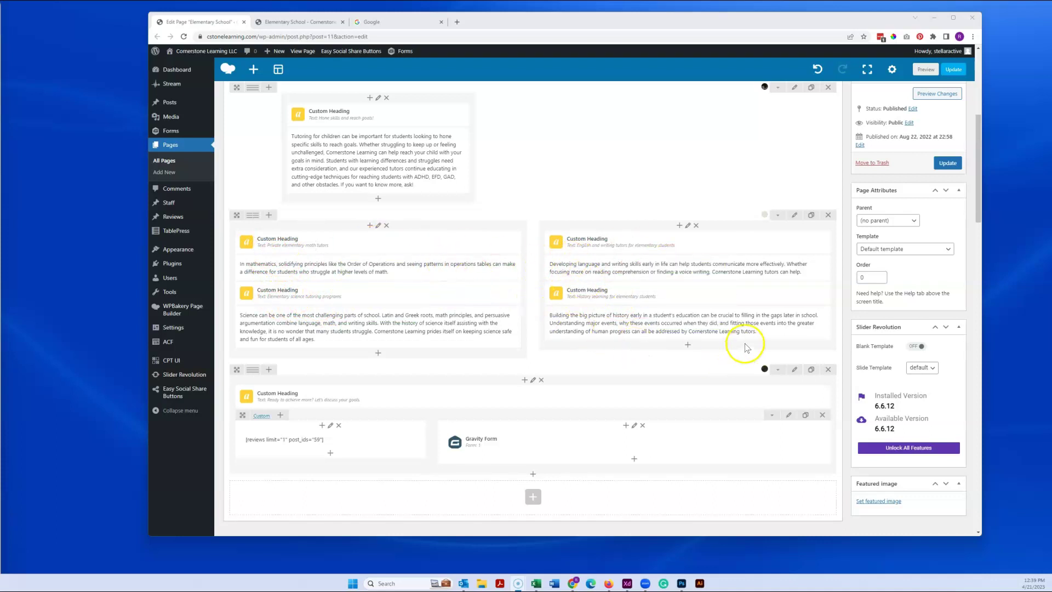
click(581, 226)
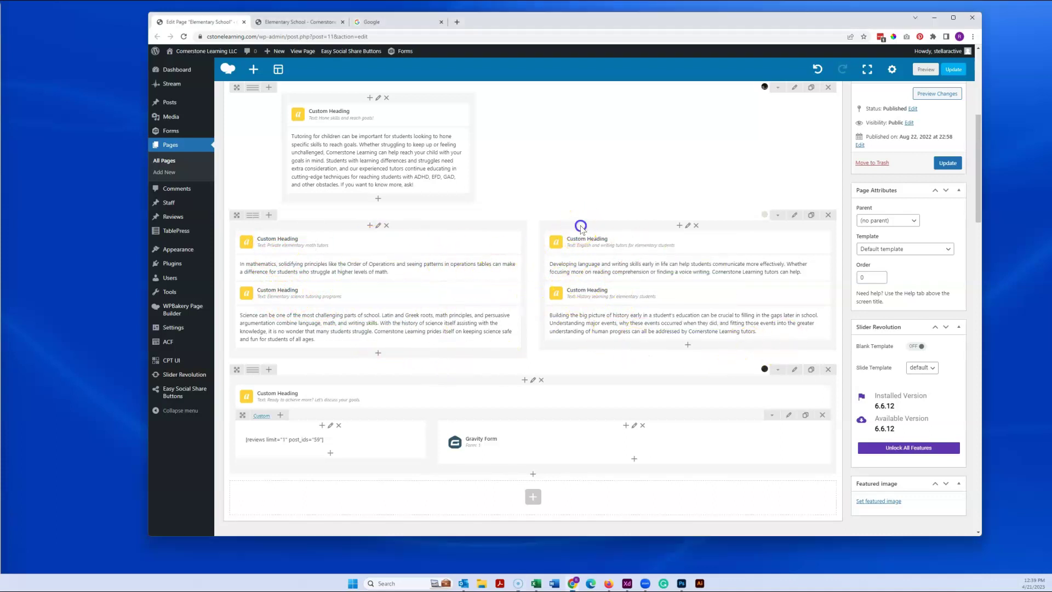
mouse_move(580, 226)
mouse_down()
mouse_move(248, 227)
mouse_move(579, 231)
mouse_up()
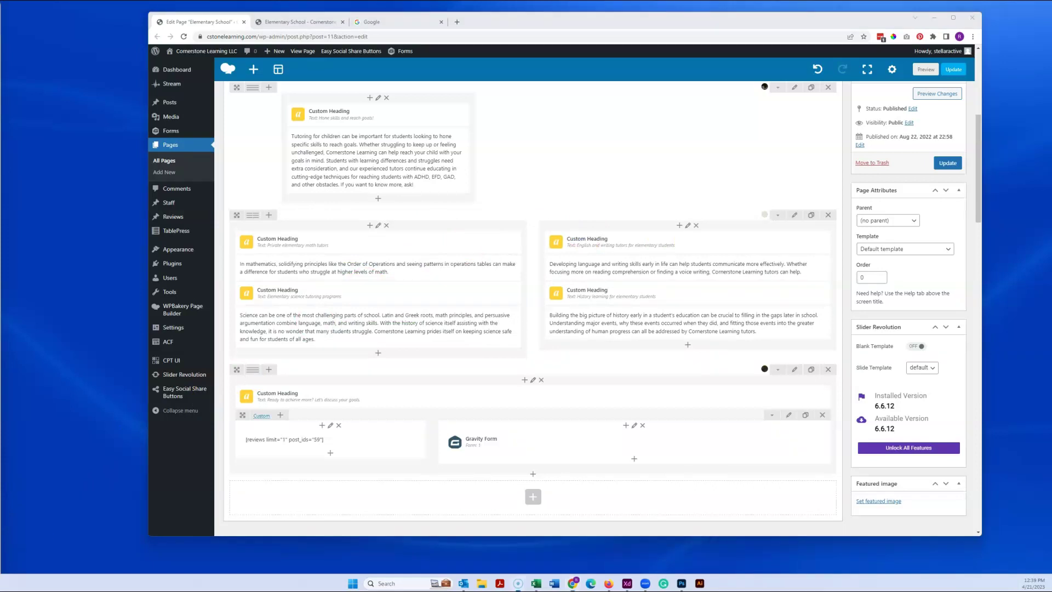
click(311, 22)
drag(483, 157, 318, 139)
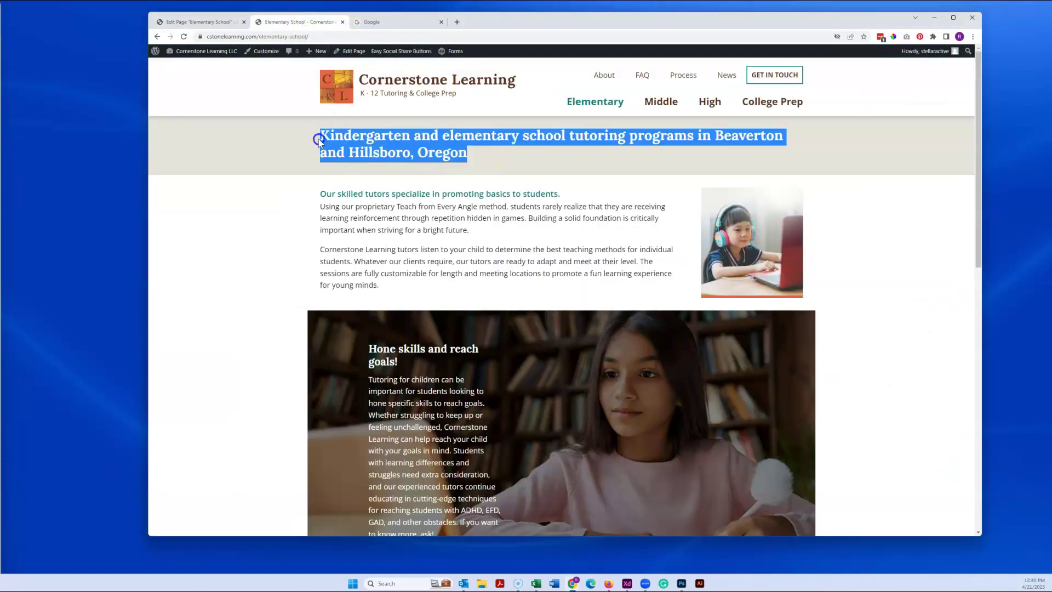
click(497, 163)
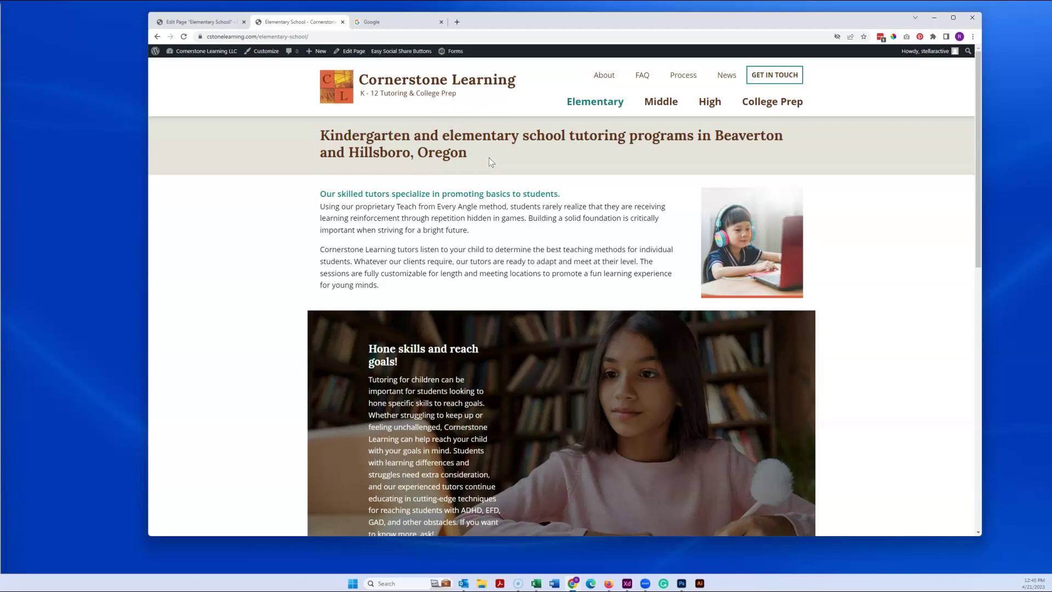
click(593, 147)
Step: Back on the Elementary School edit screen, highlight the override header title, then the page title
click(207, 22)
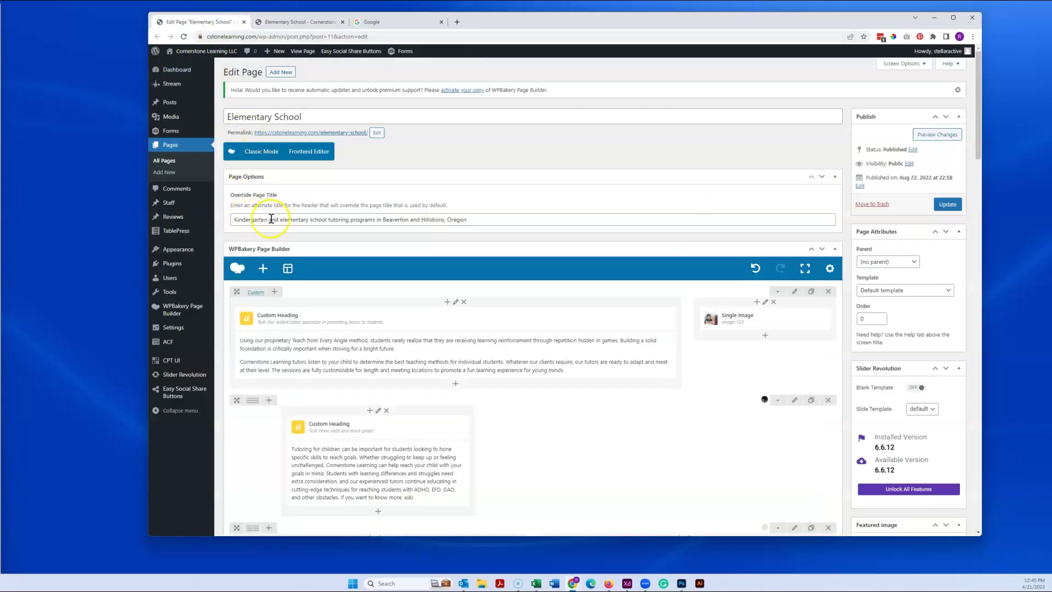
drag(486, 220, 233, 226)
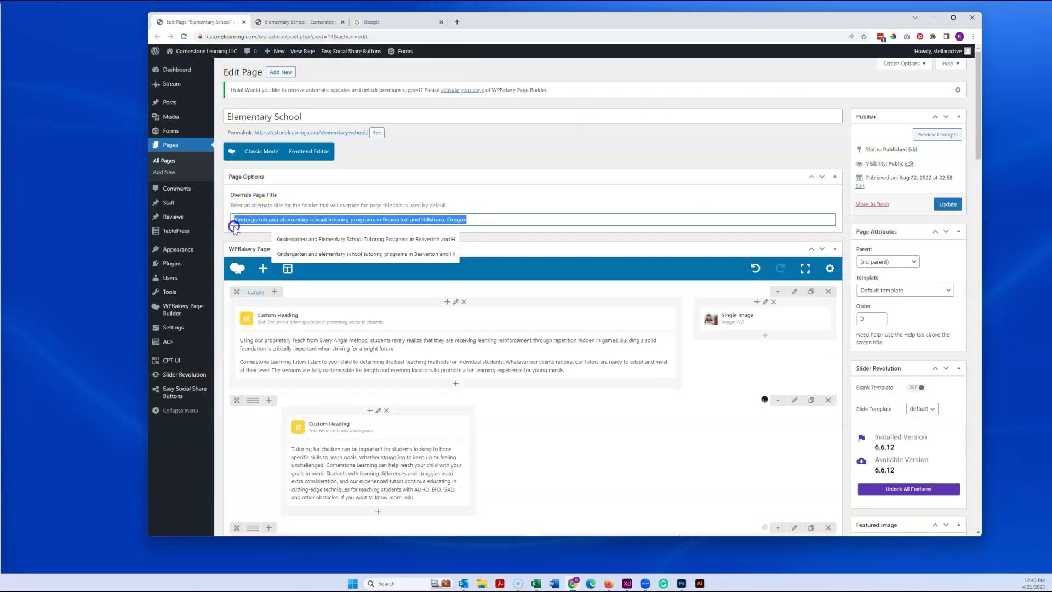
click(501, 218)
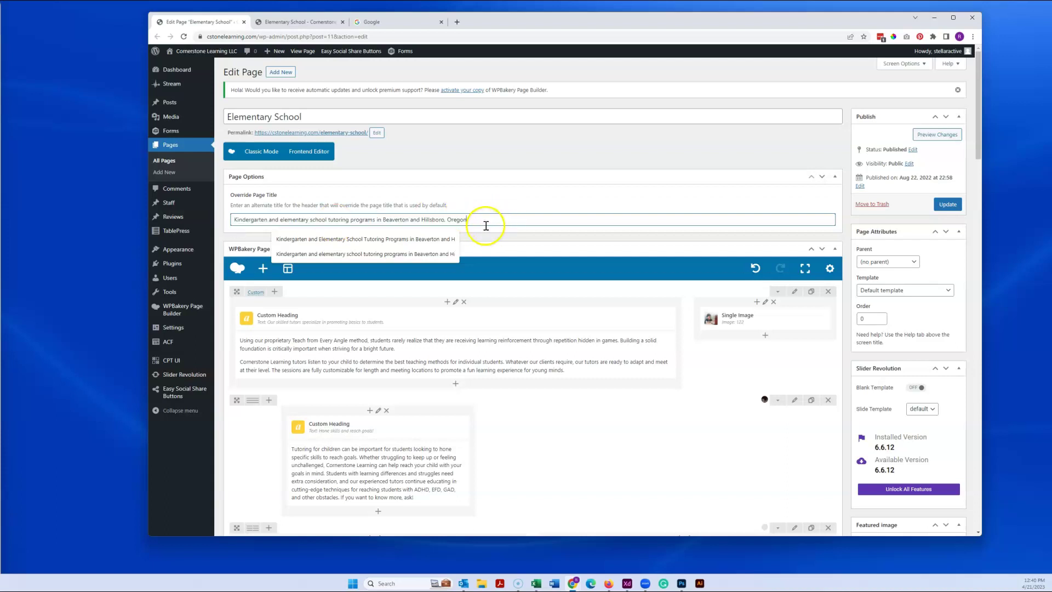
click(489, 148)
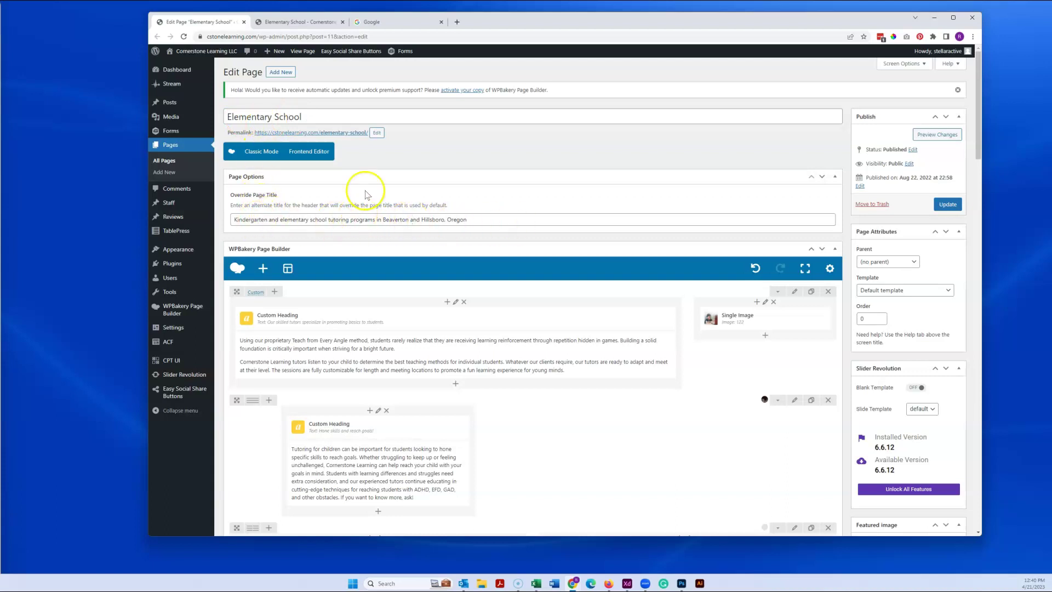
drag(313, 116, 222, 116)
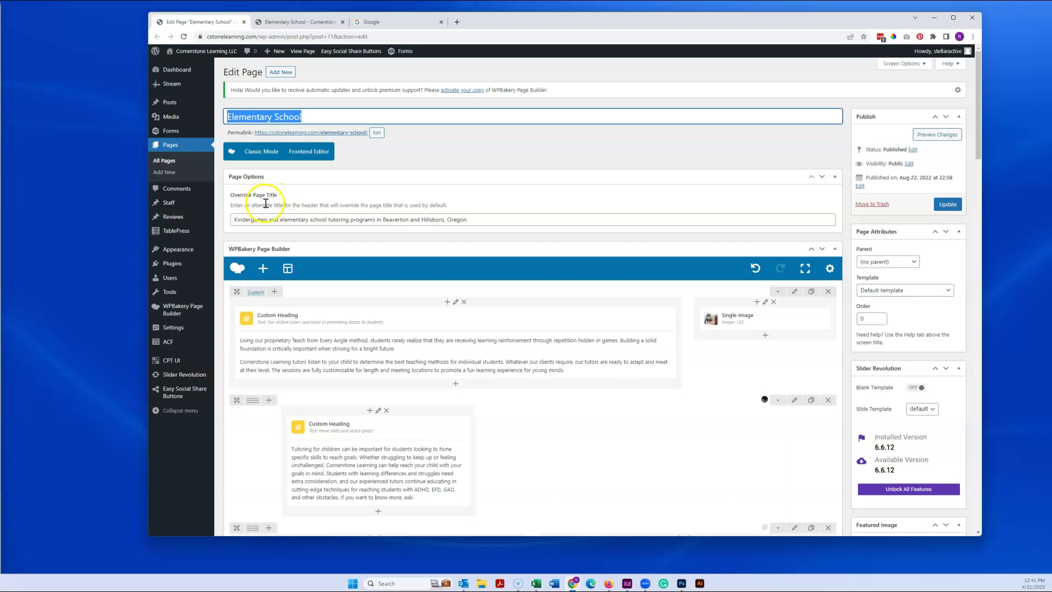
click(327, 117)
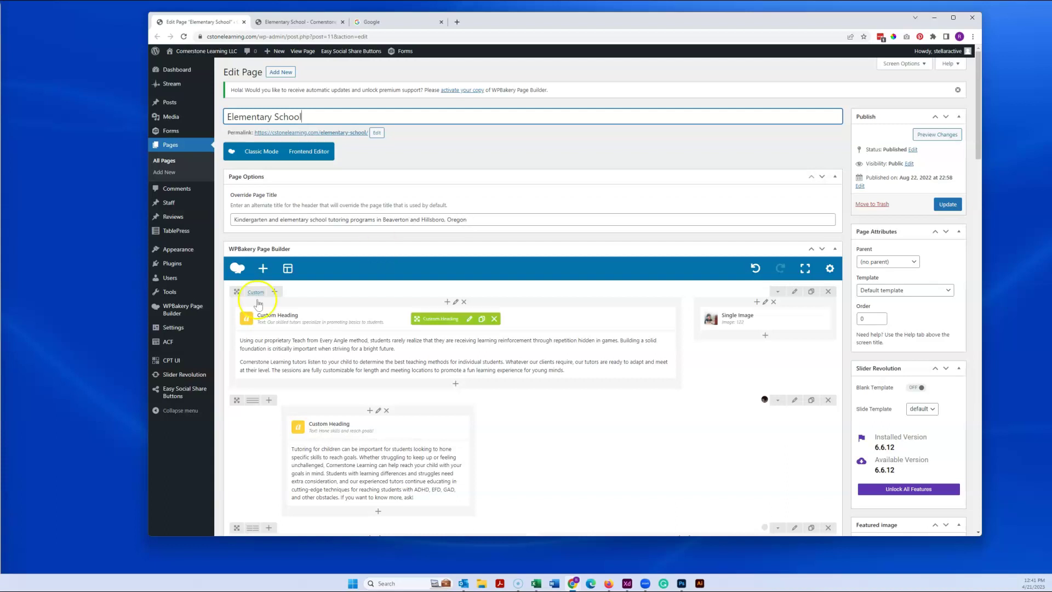
Step: Check two Custom Headings: the top one is a size-20 paragraph, 'Private elementary math tutors' is h2
click(86, 501)
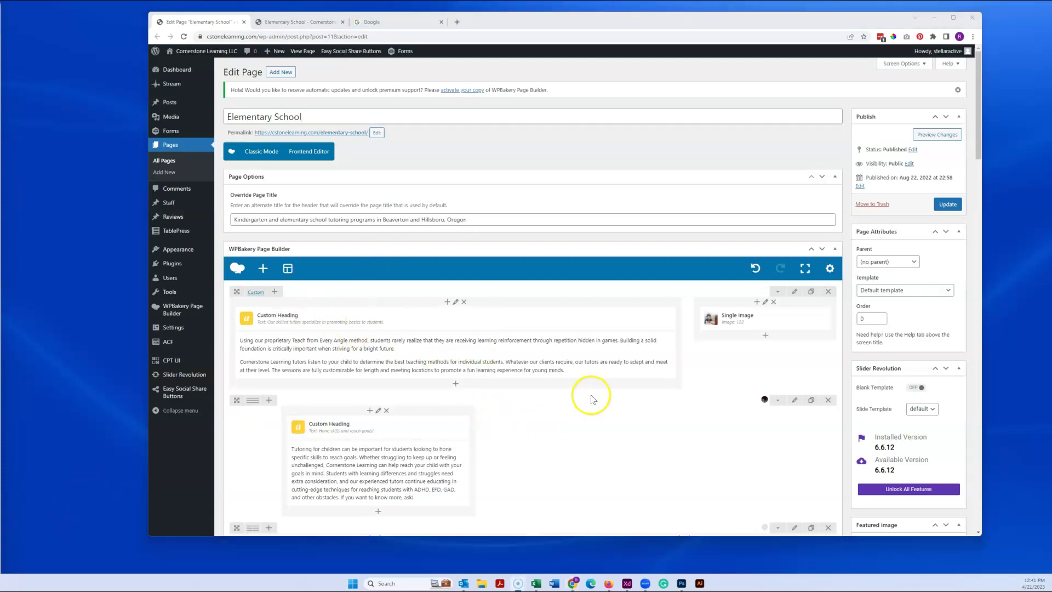
scroll(622, 404, down, 1)
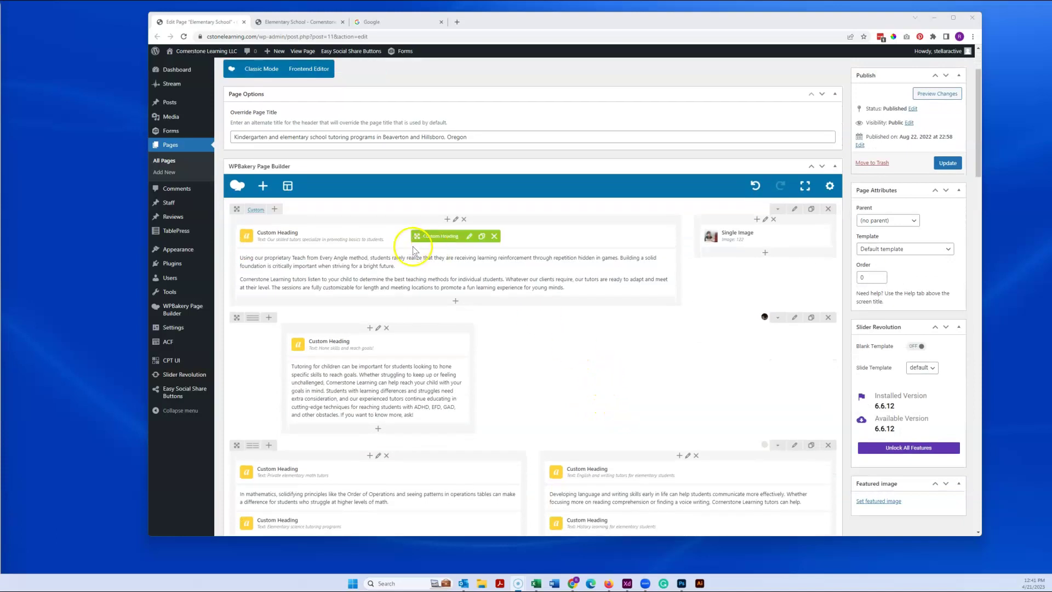
click(470, 238)
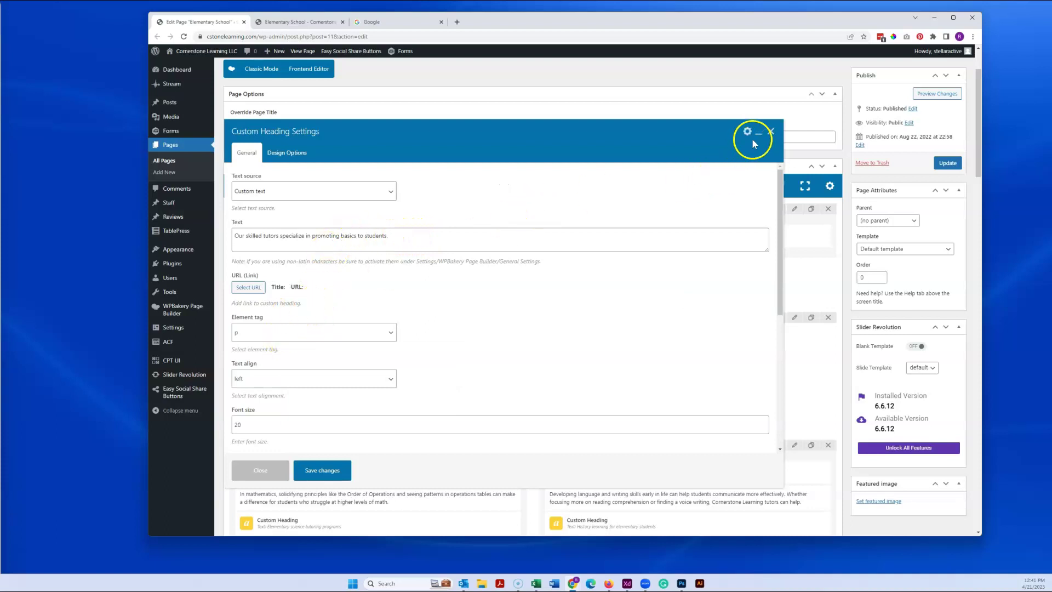
click(770, 131)
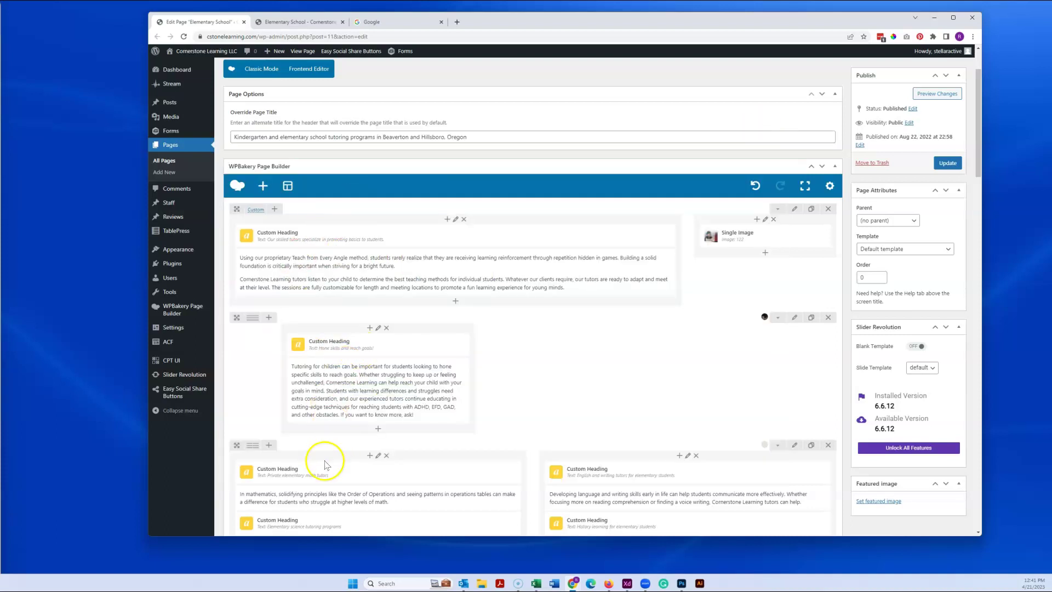
click(391, 472)
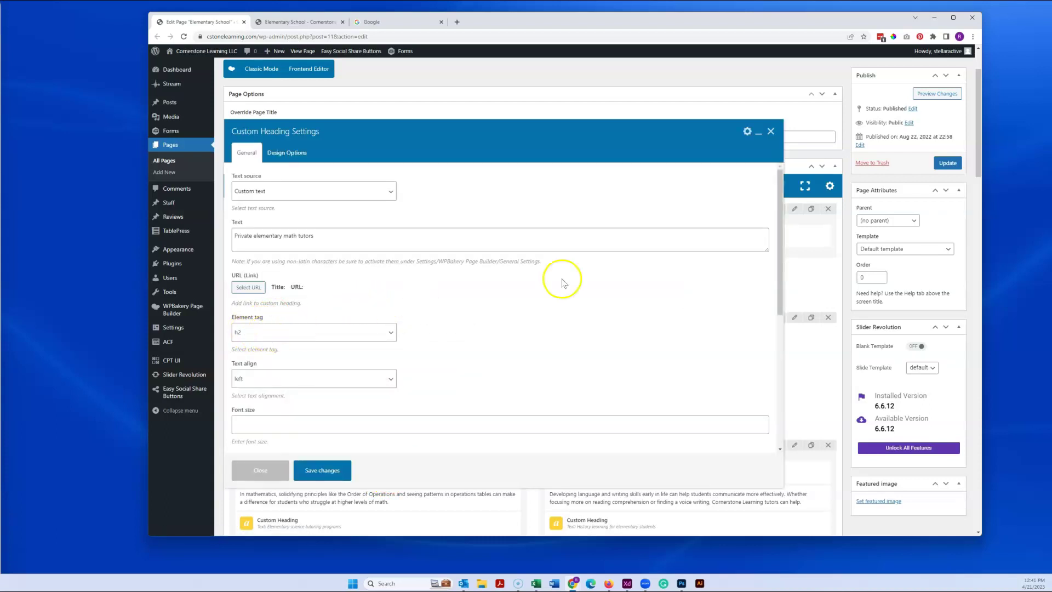
click(769, 131)
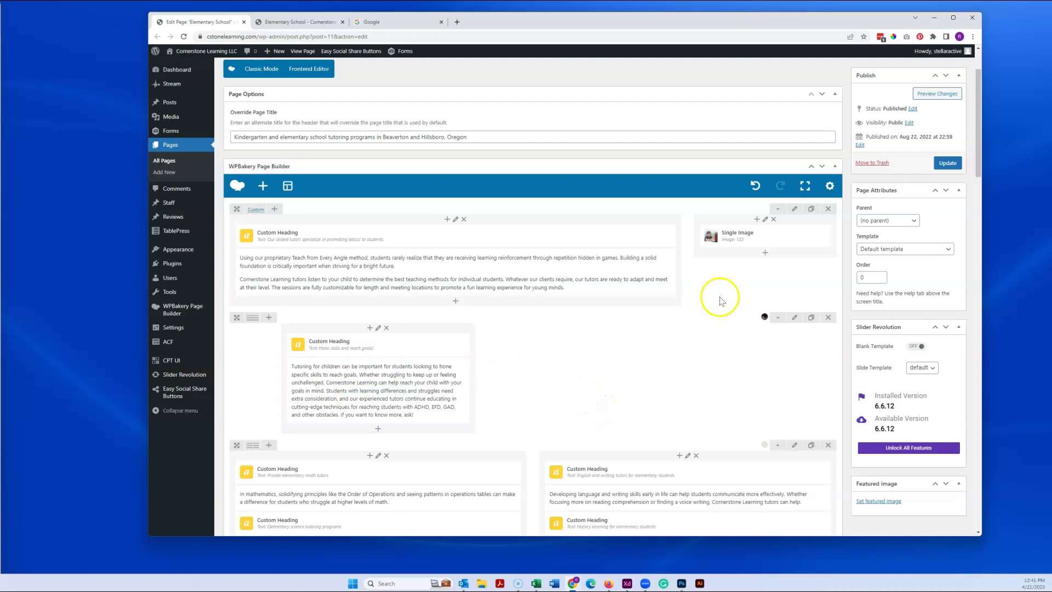
key(ctrl+Tab)
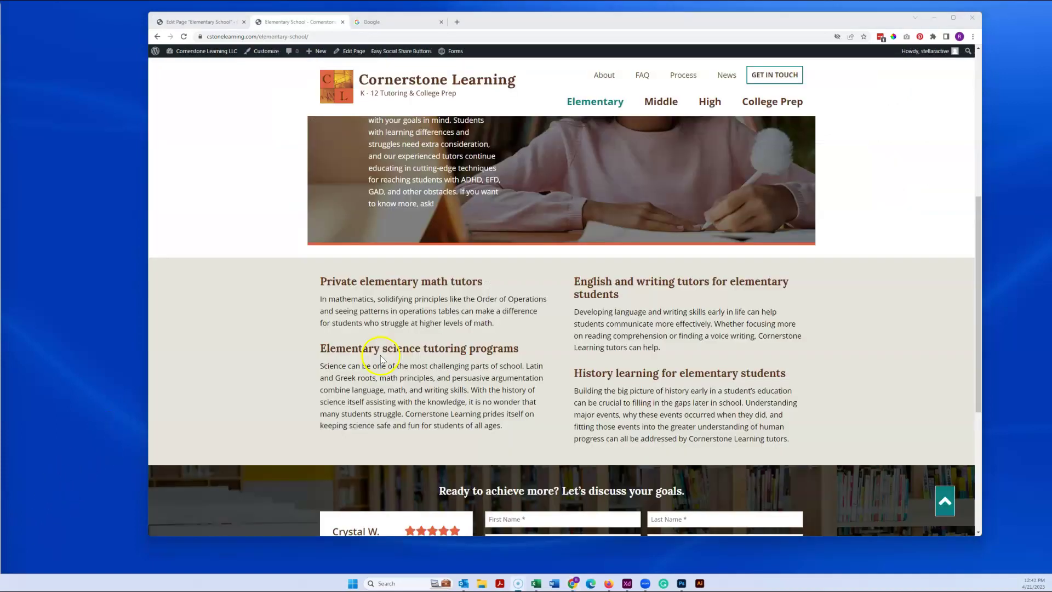
scroll(380, 359, up, 6)
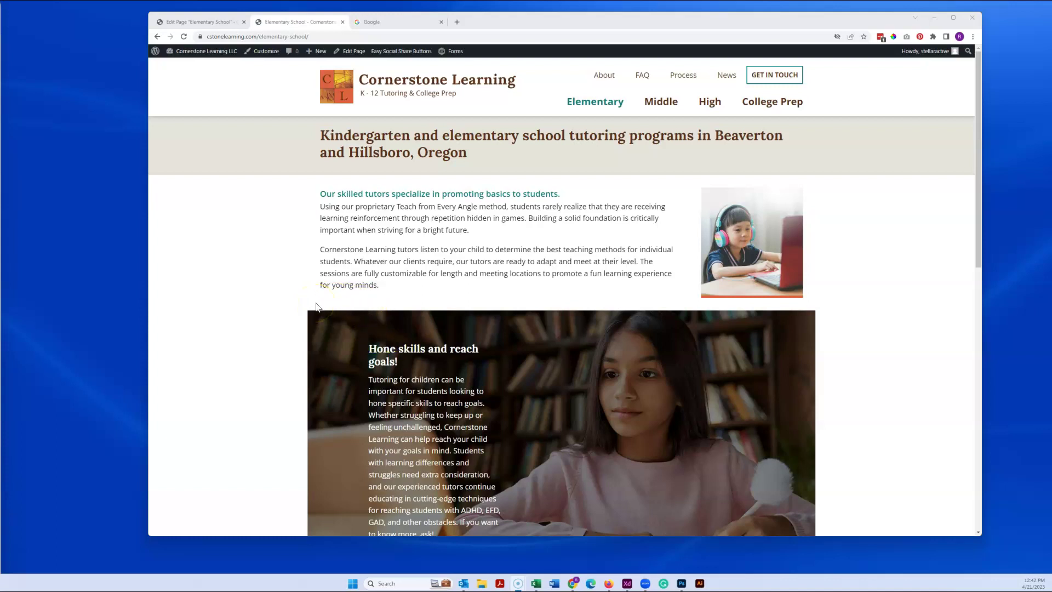
scroll(408, 320, down, 2)
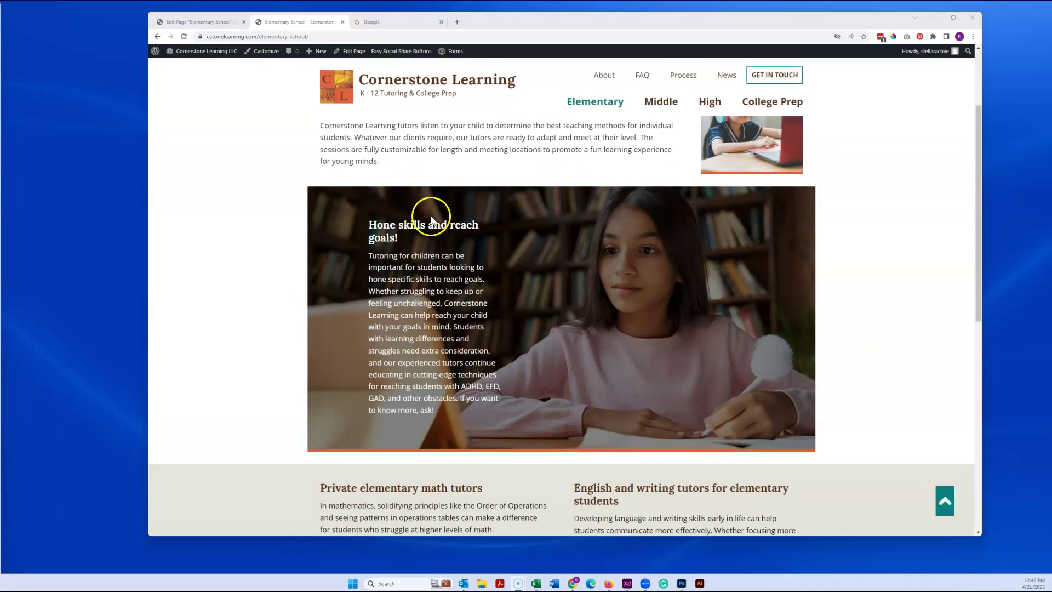
scroll(613, 349, down, 1)
scroll(612, 349, down, 3)
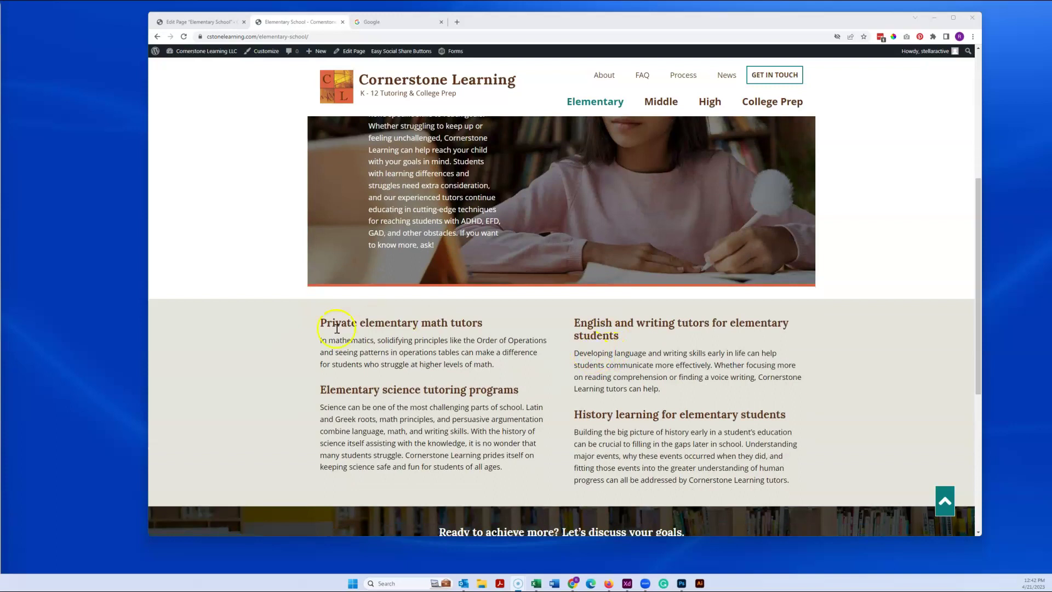
scroll(711, 417, down, 5)
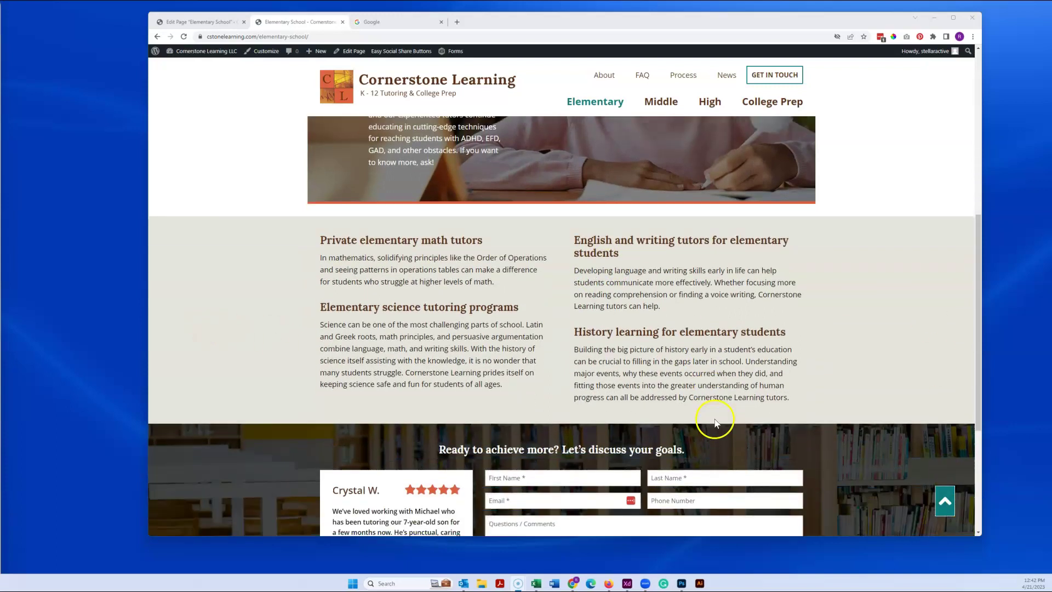